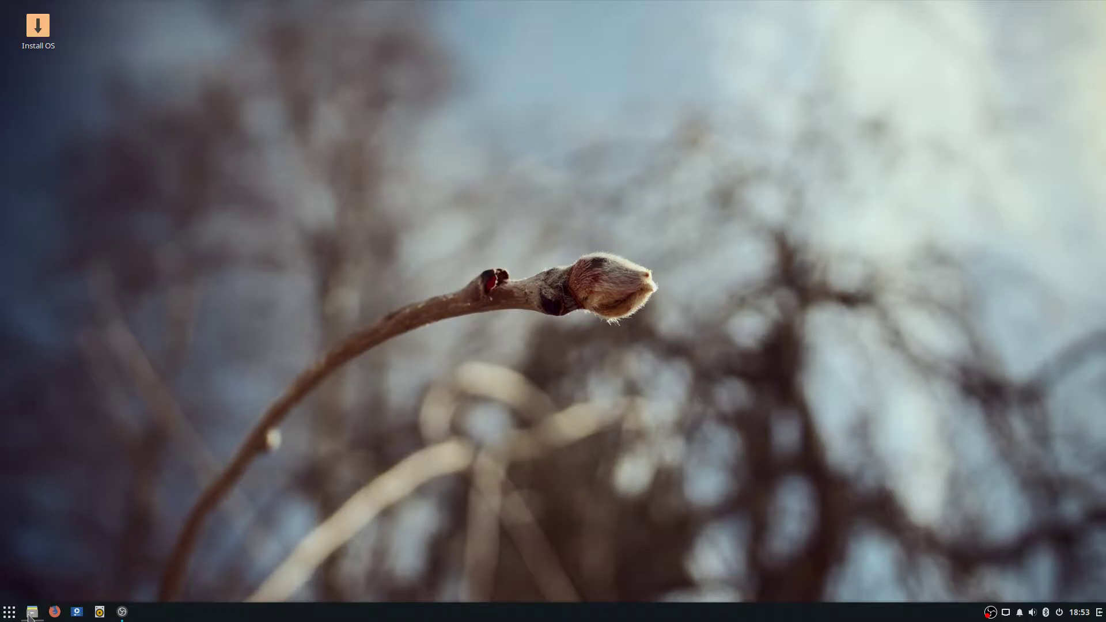
Step: Launch the file manager from the panel, nudge its window, then close it
click(9, 612)
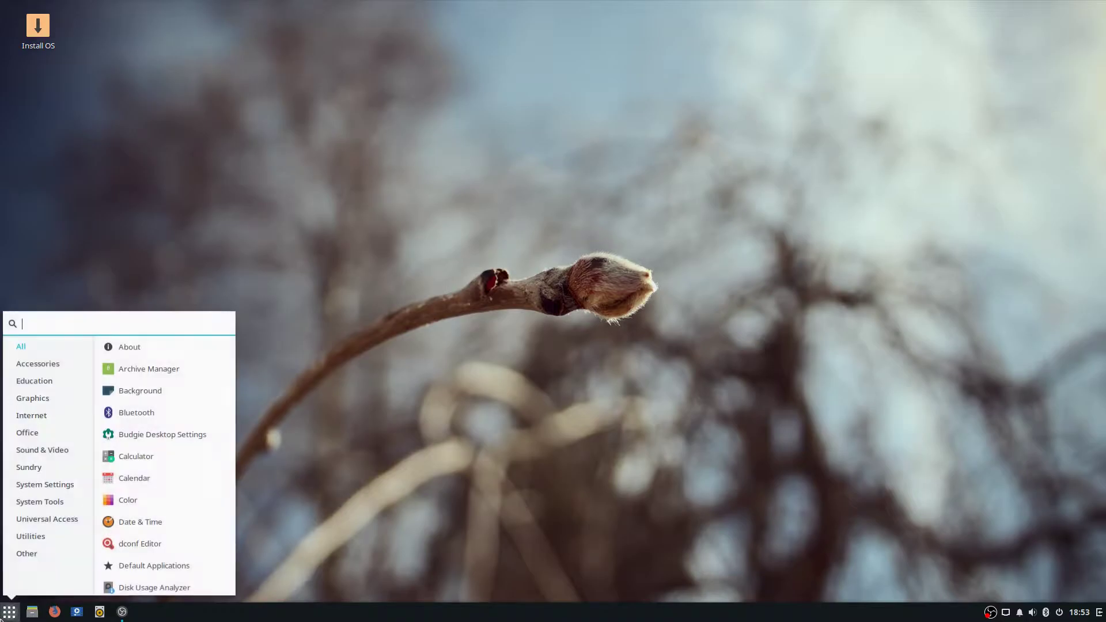
click(392, 450)
click(33, 614)
mouse_move(562, 121)
mouse_down()
mouse_move(502, 129)
mouse_move(546, 133)
mouse_up()
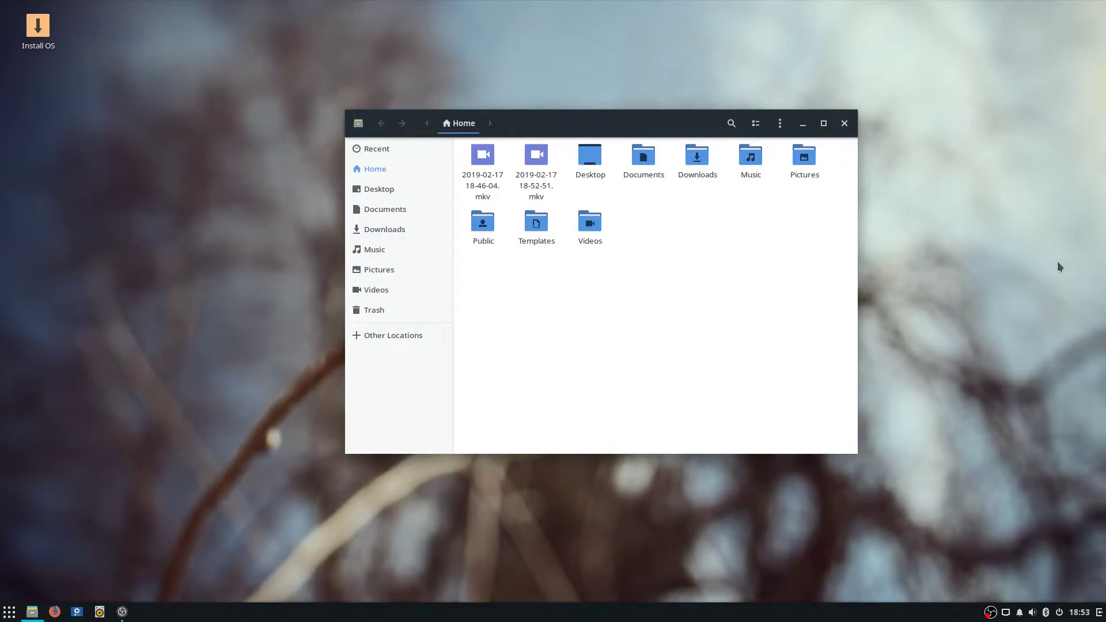
click(844, 122)
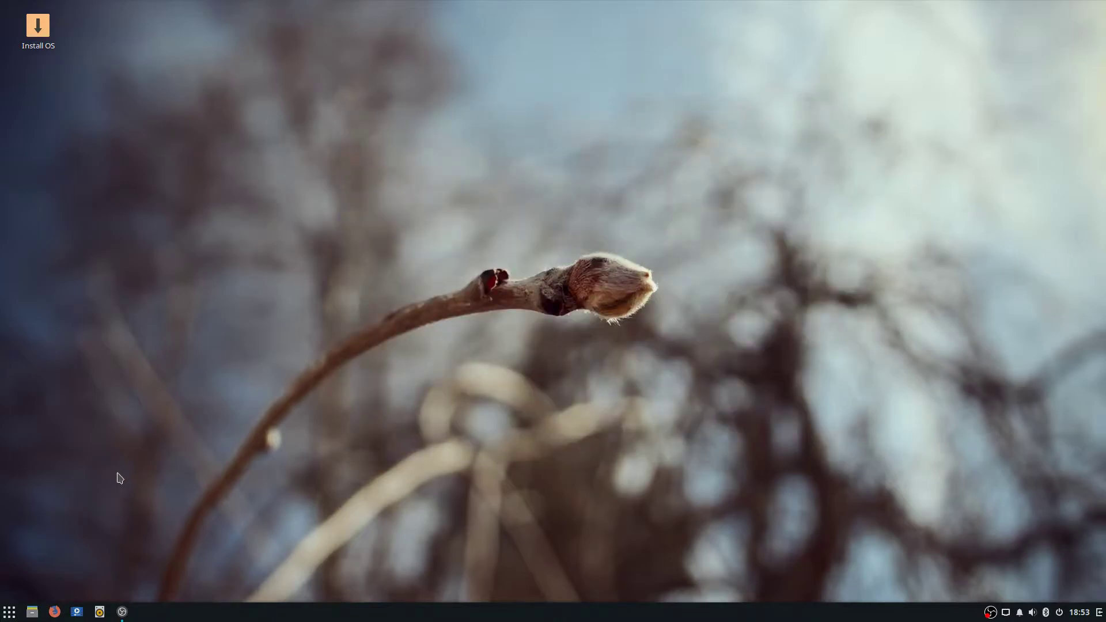
Step: Browse the Accessories, Graphics, Internet, Office and Sound & Video menu categories, then try searching 'obs'
click(8, 614)
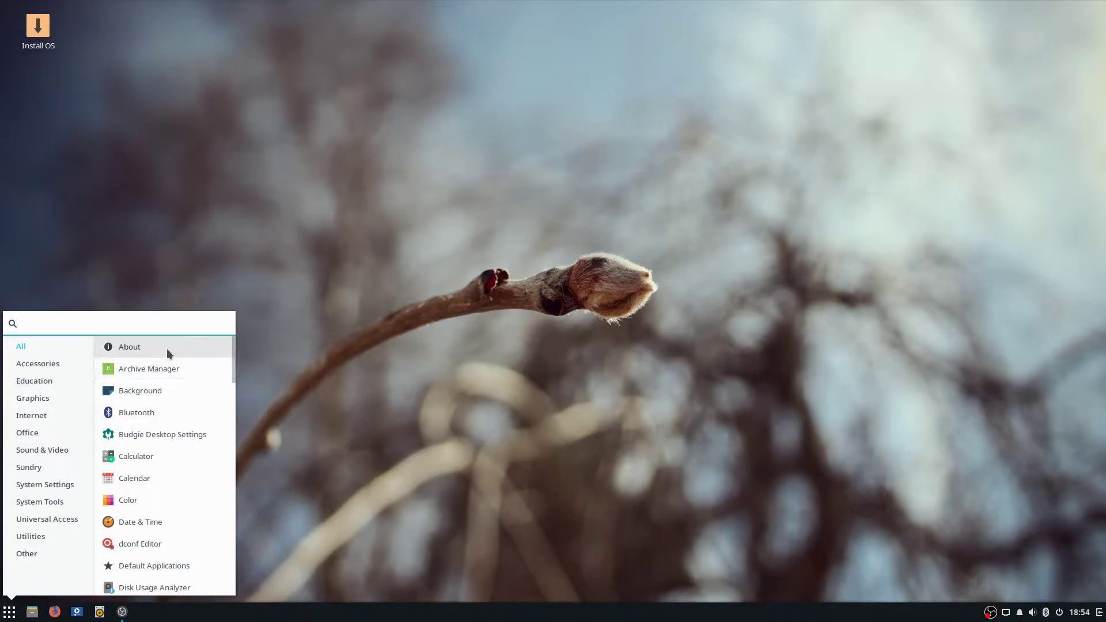
click(60, 366)
click(53, 398)
click(51, 410)
click(61, 436)
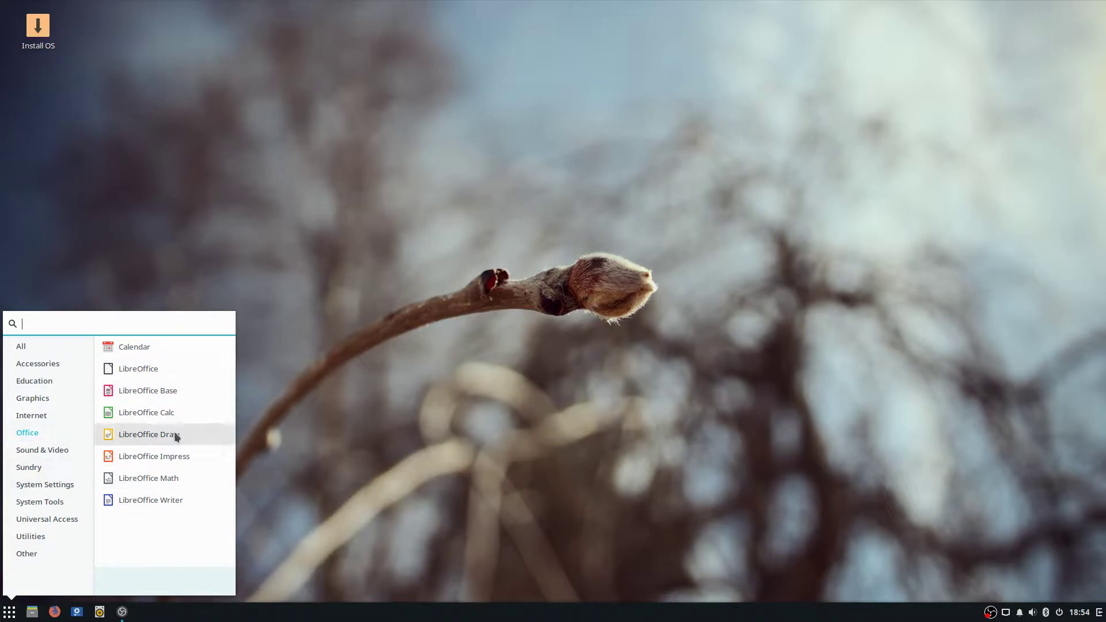
click(56, 450)
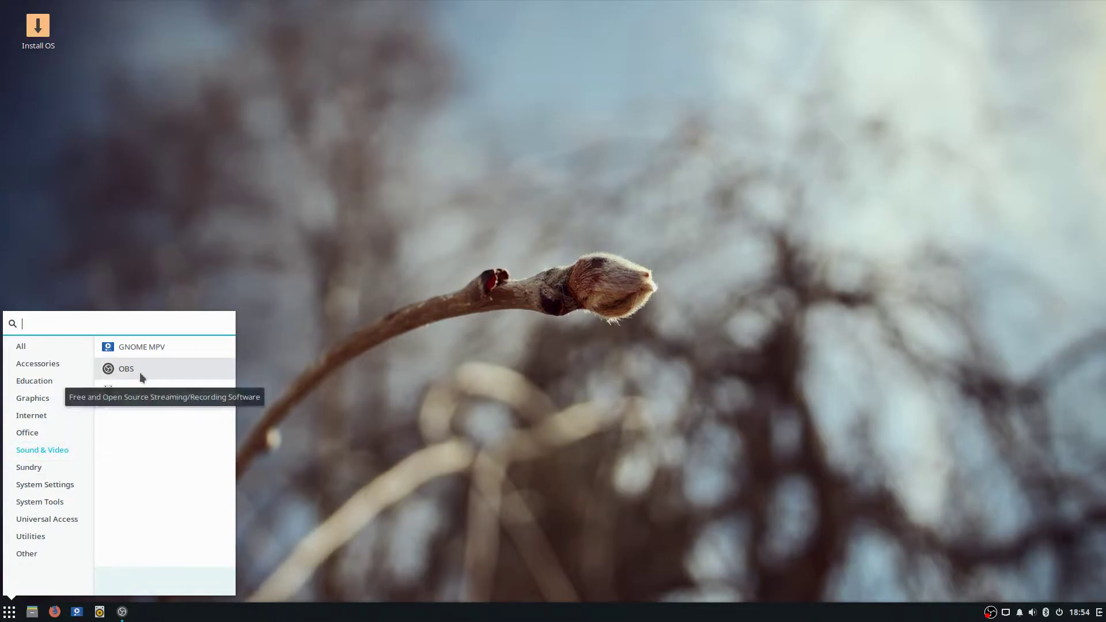
click(20, 346)
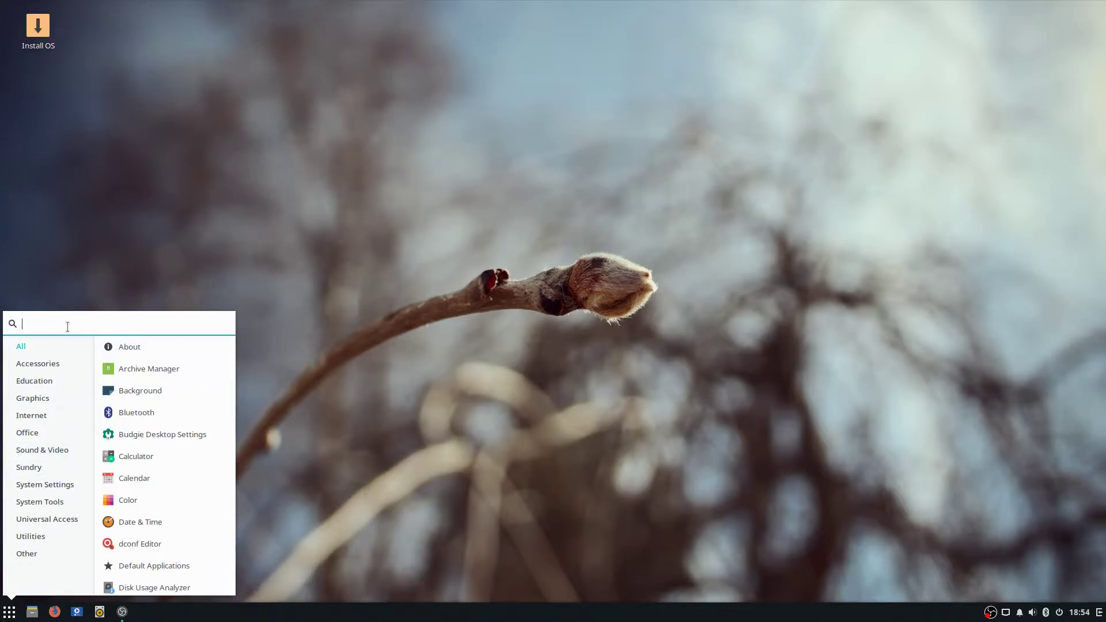
text(obs)
key(BackSpace)
key(BackSpace)
key(BackSpace)
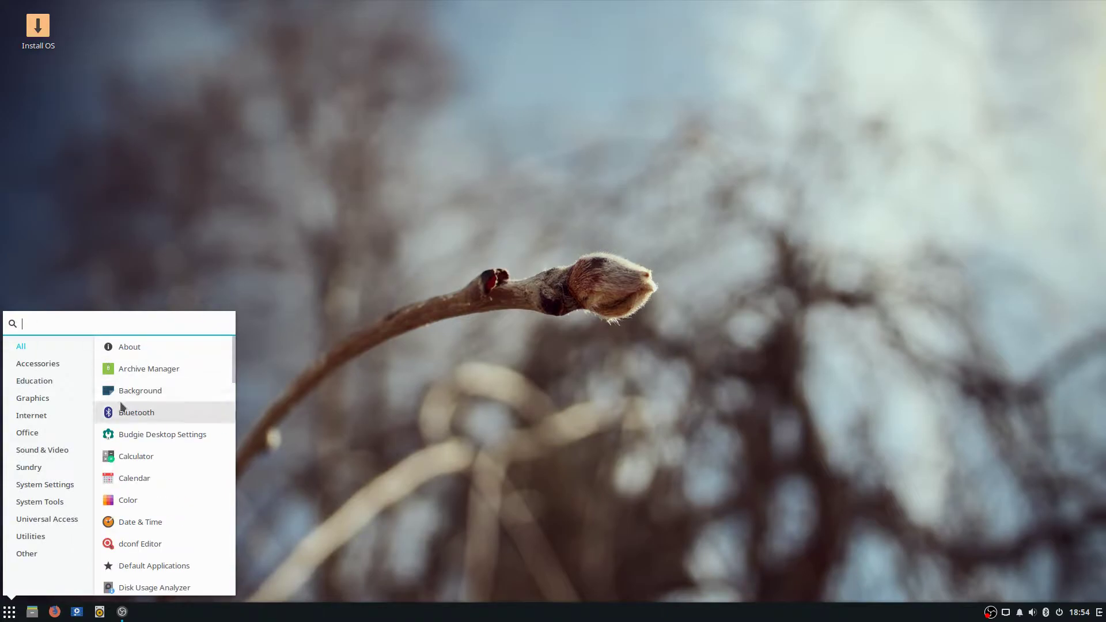
click(160, 270)
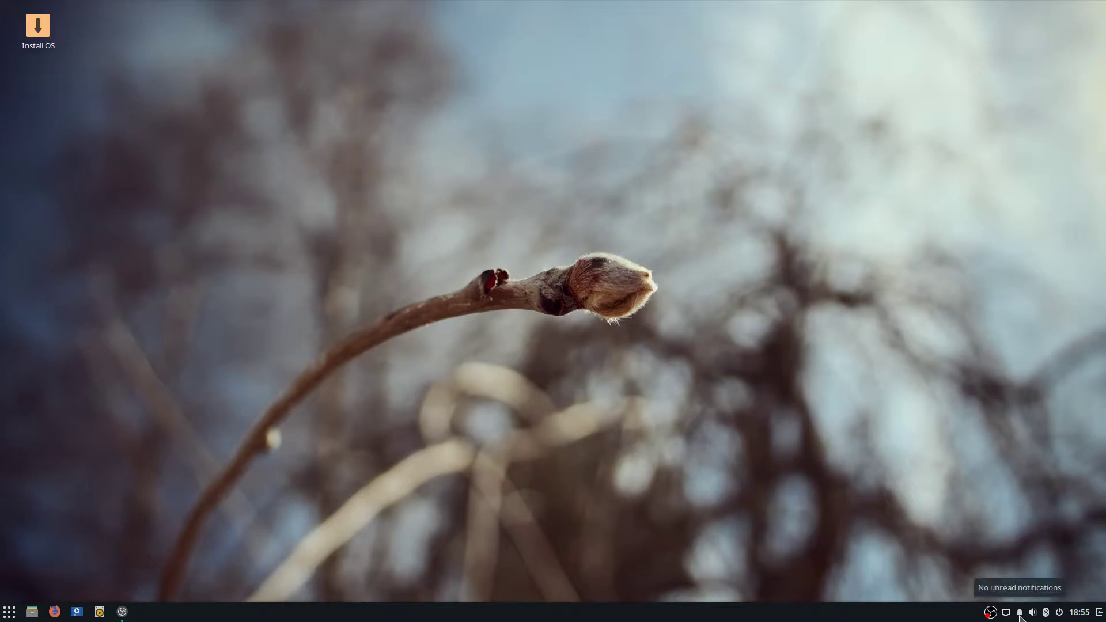
Step: Check the power options menu and desktop context menu, then reopen the application menu
click(1059, 614)
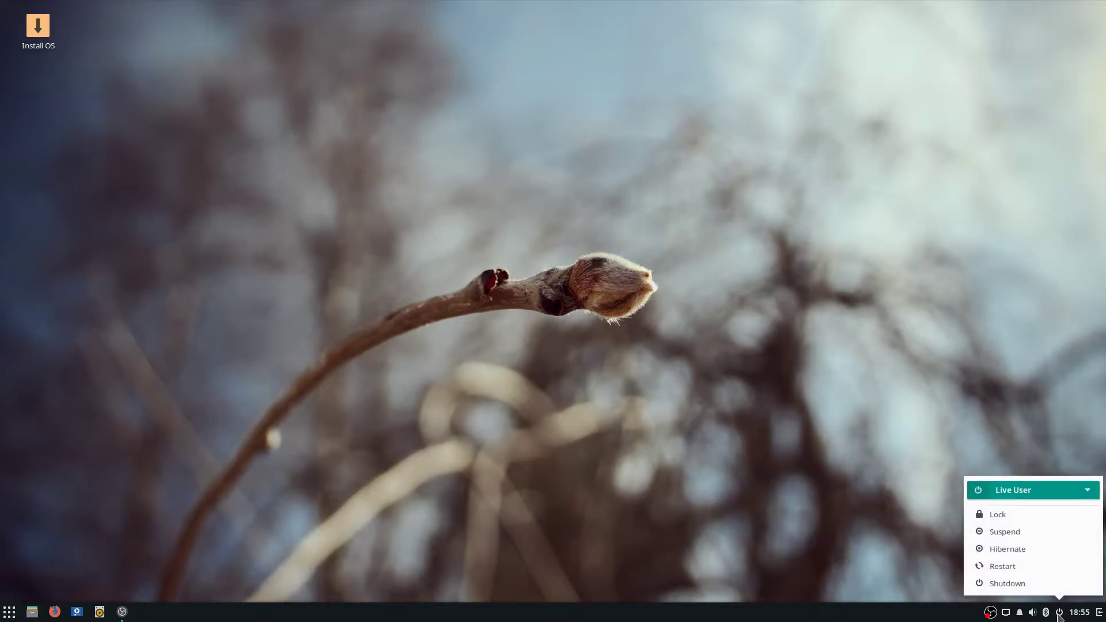
click(852, 548)
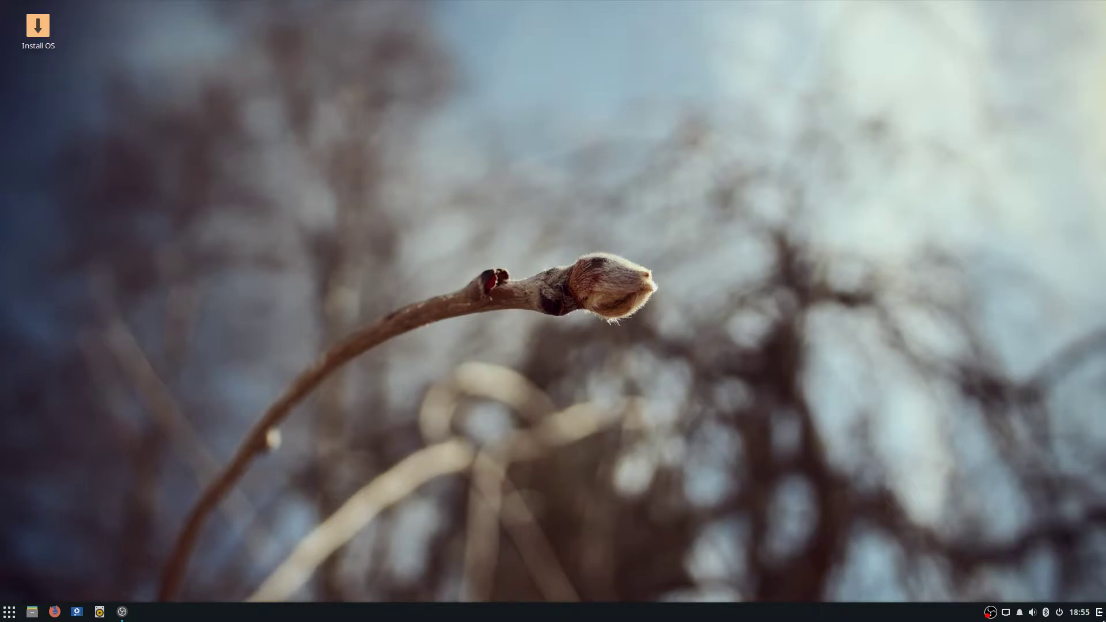
right_click(214, 407)
click(173, 425)
click(10, 612)
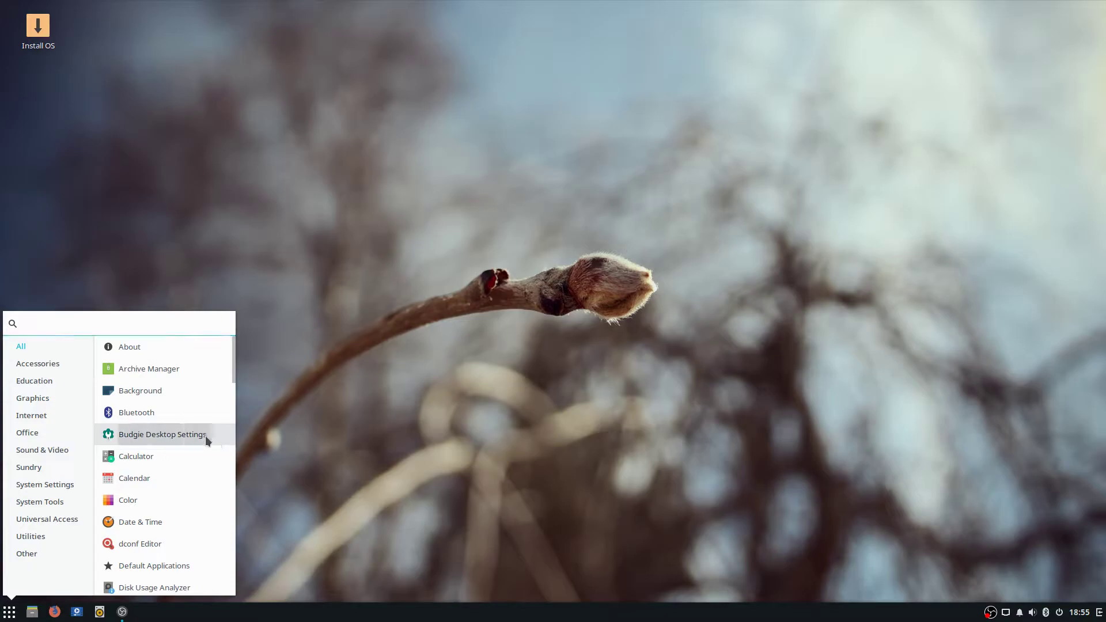
Step: Launch Budgie Desktop Settings and preview the Dark theme on a file manager window
click(173, 434)
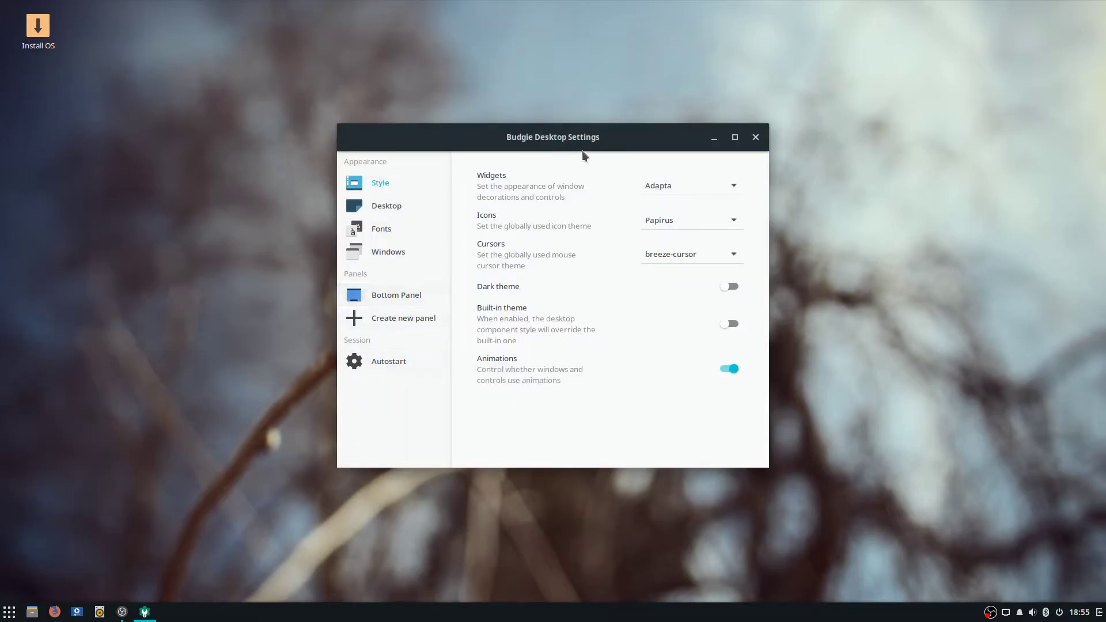
drag(598, 142, 612, 101)
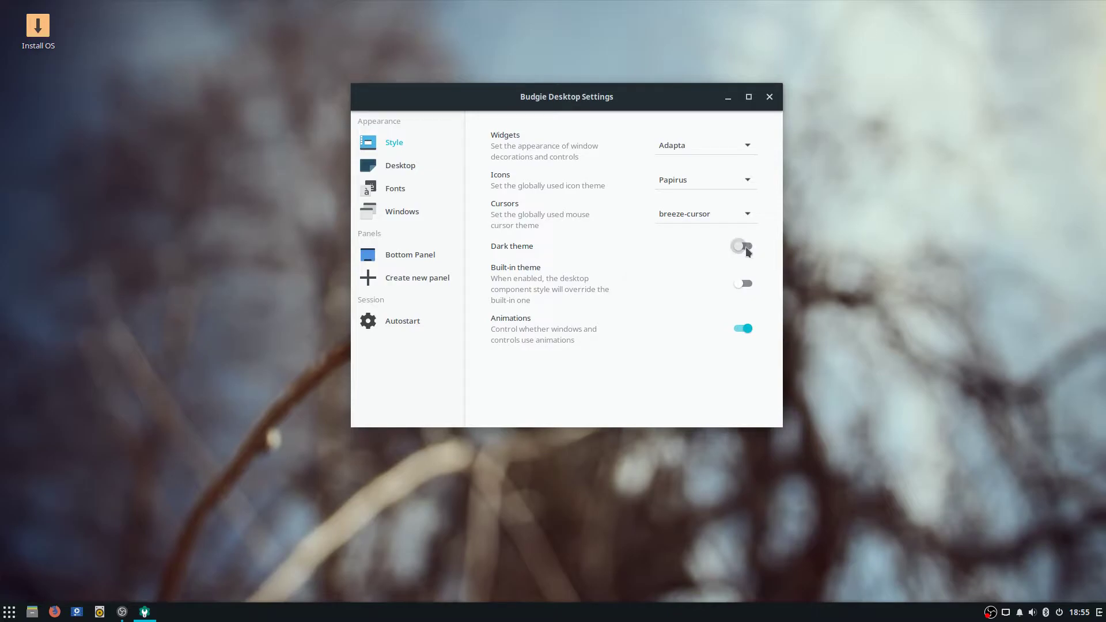
click(747, 248)
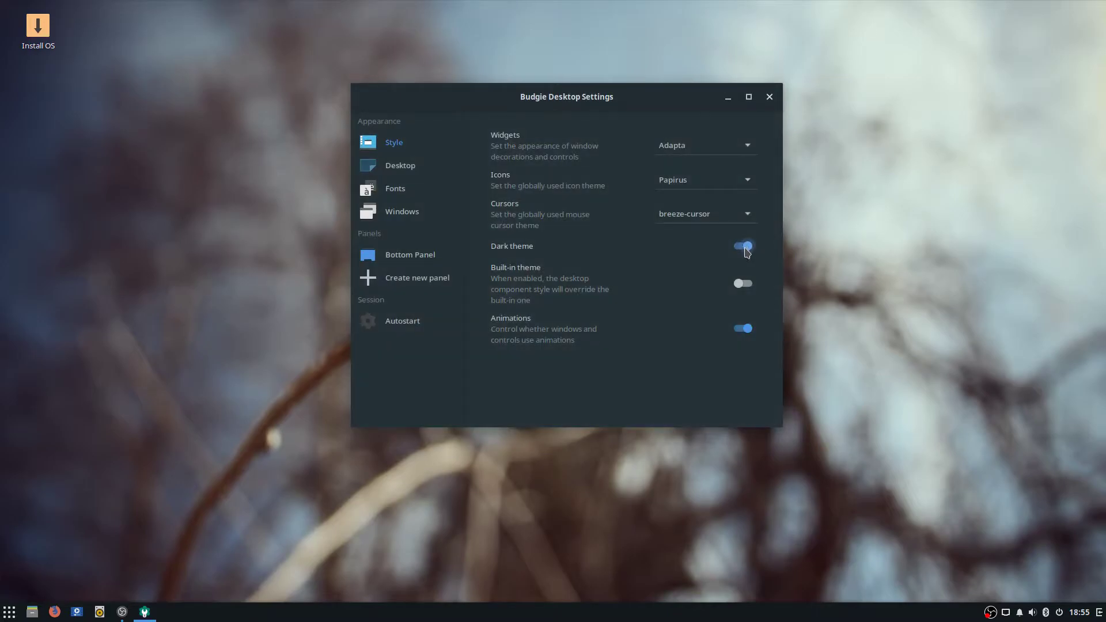
click(33, 612)
drag(641, 123, 508, 173)
click(712, 172)
Step: Turn Dark theme back off and set the Widgets theme to Adapta-Nokto-Eta
click(742, 247)
click(708, 148)
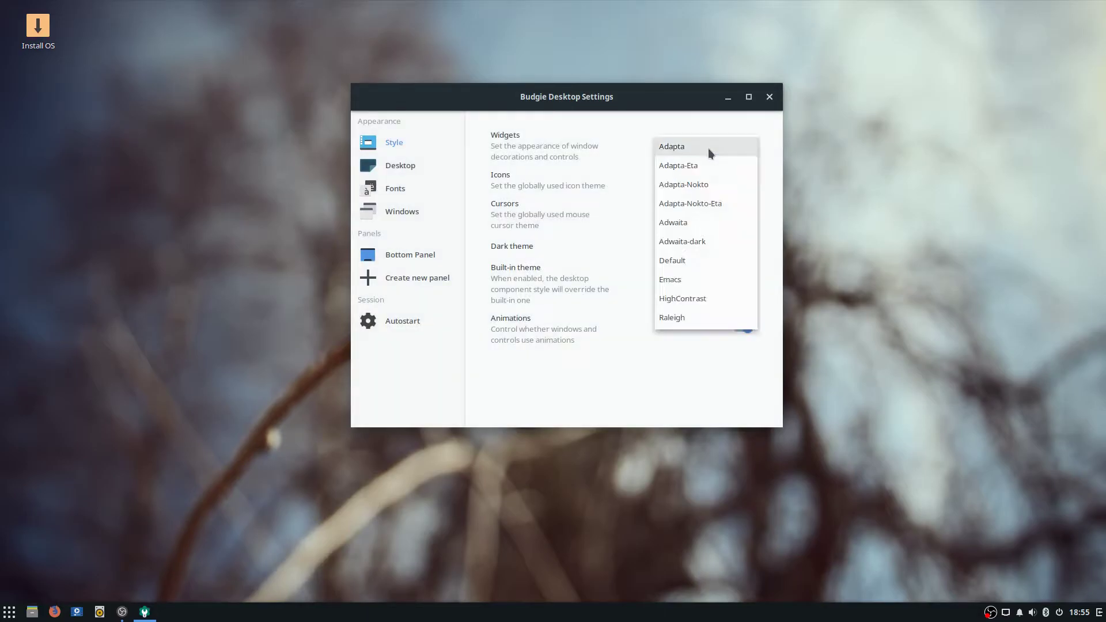
click(717, 205)
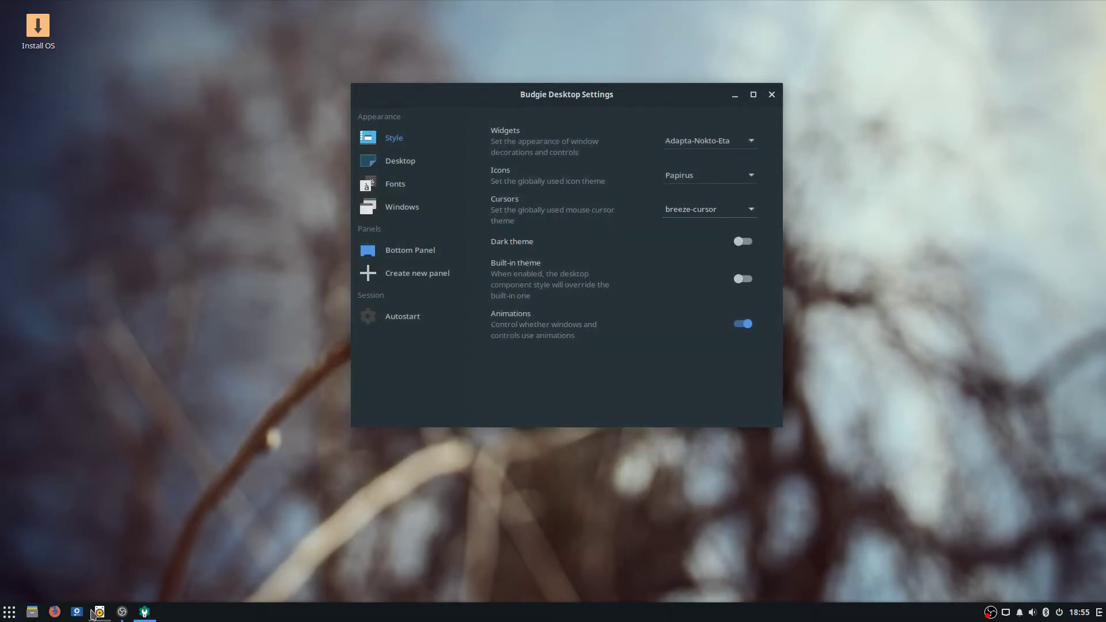
click(32, 612)
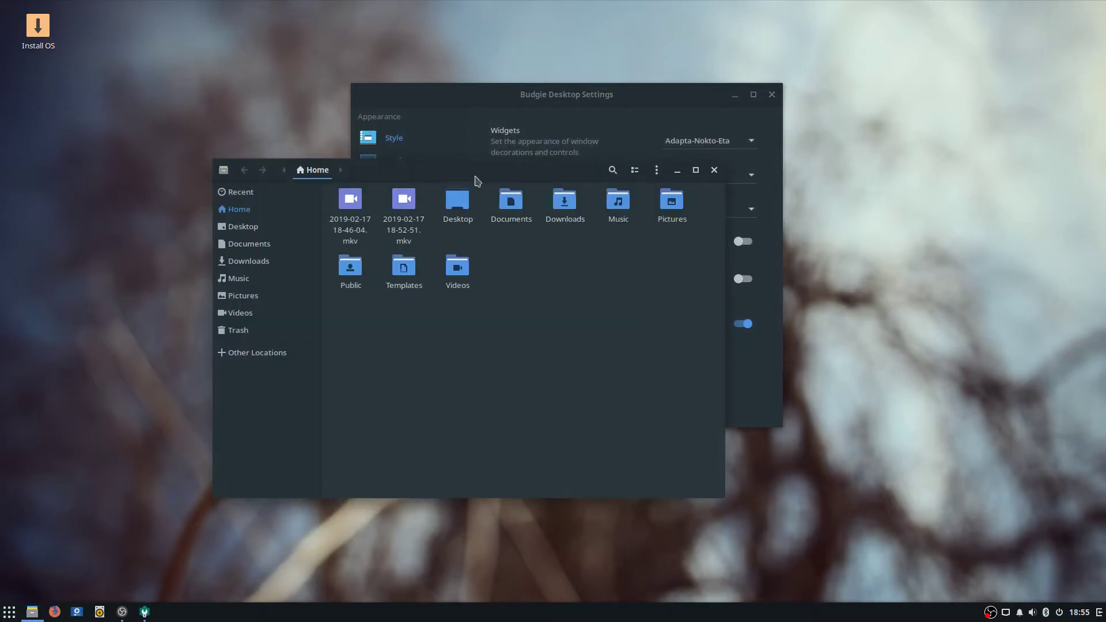
drag(477, 176, 230, 188)
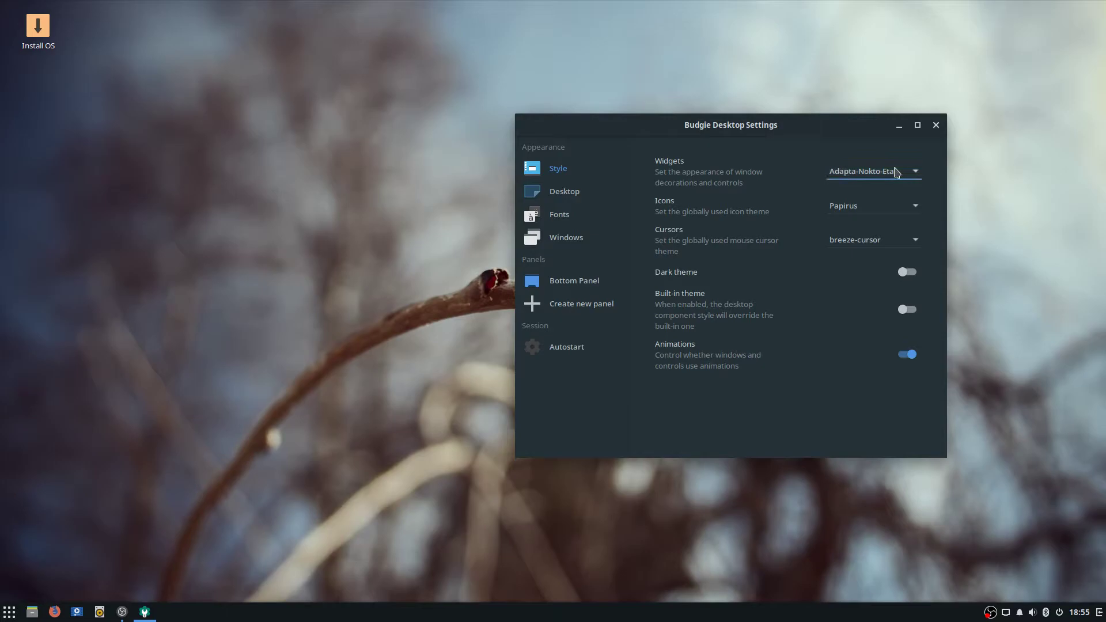
click(867, 176)
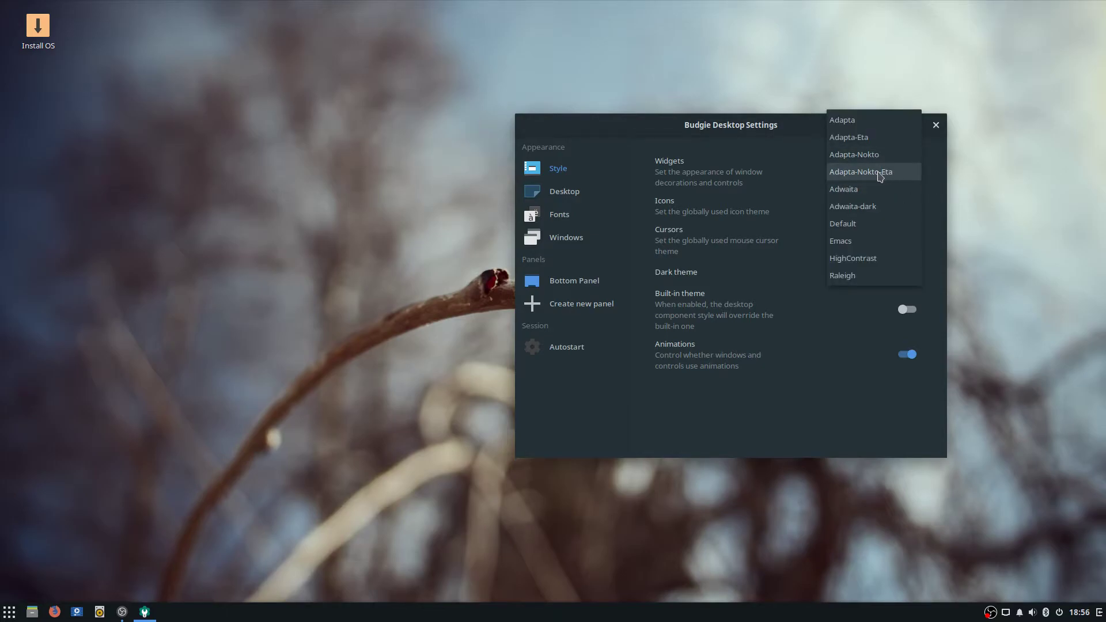
click(846, 173)
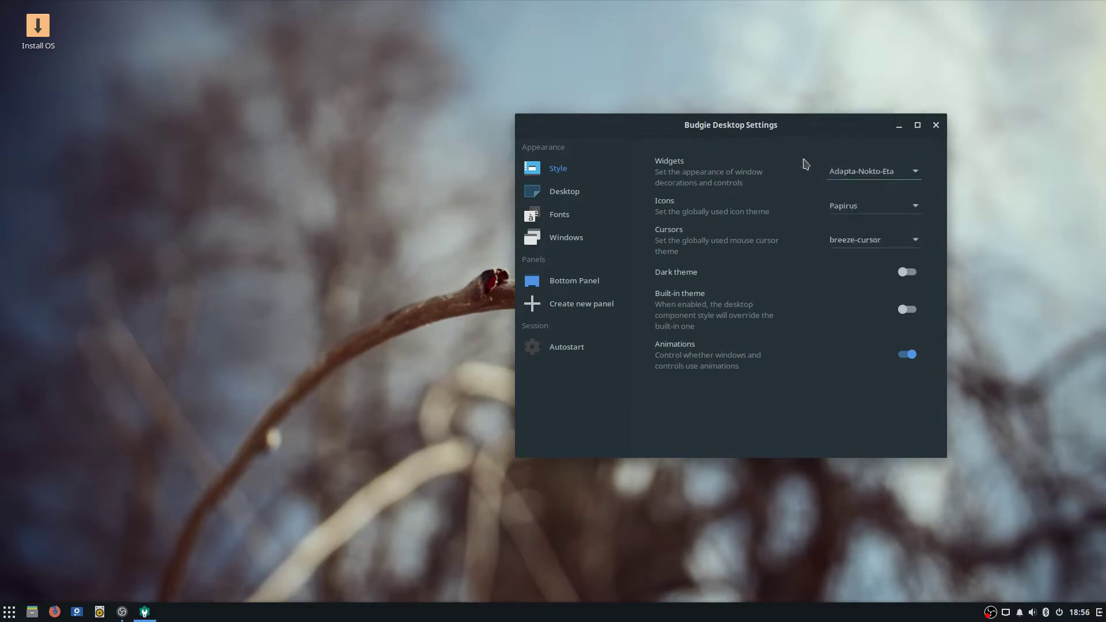
click(902, 213)
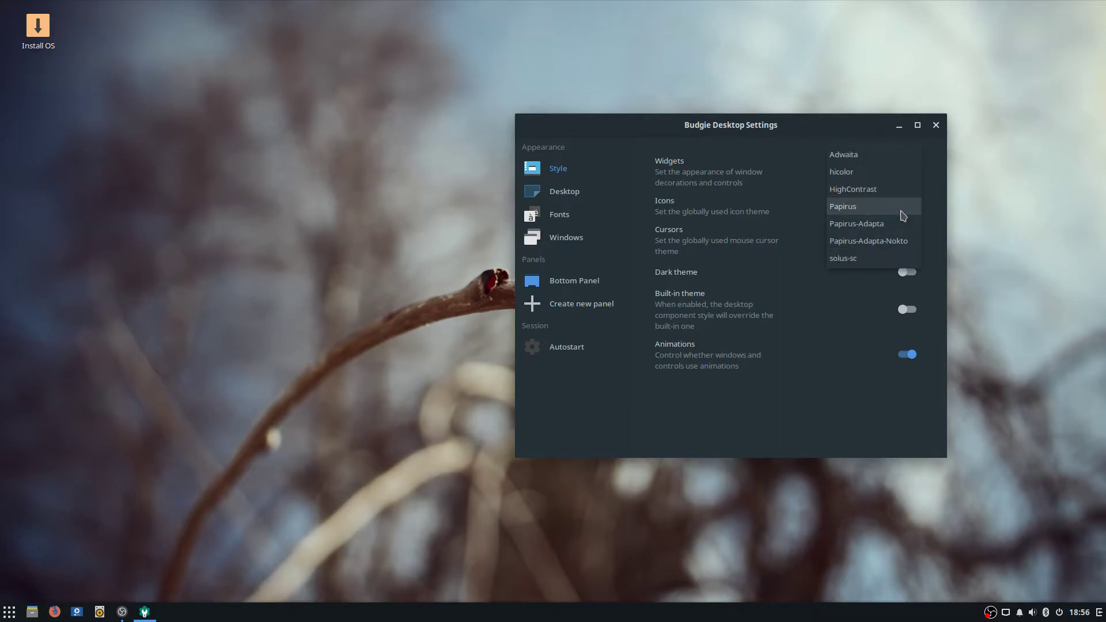
click(903, 215)
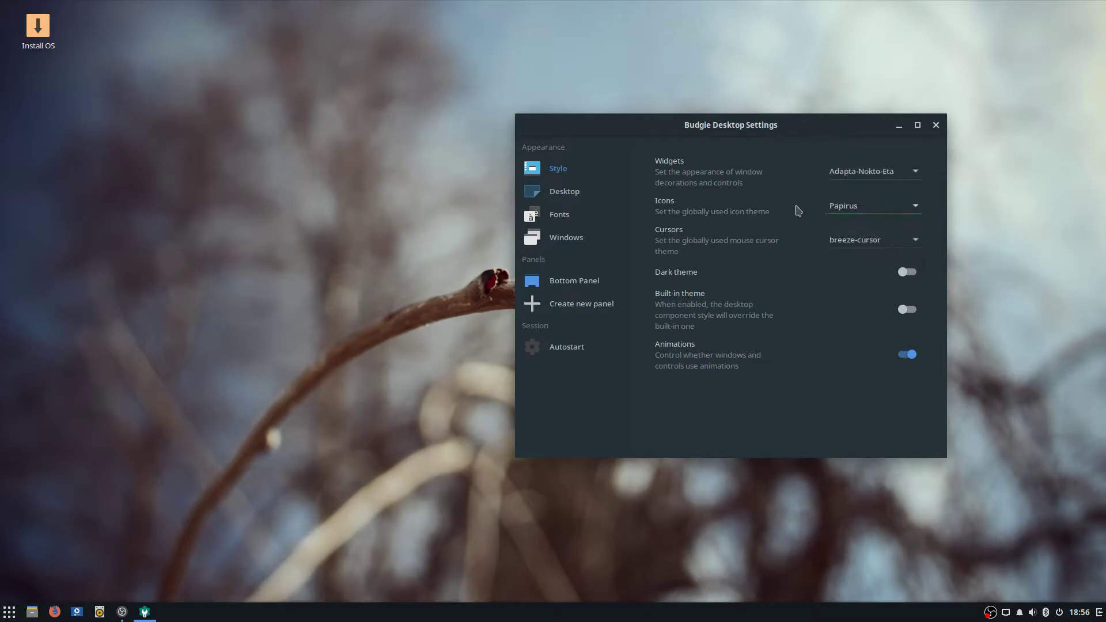
click(9, 612)
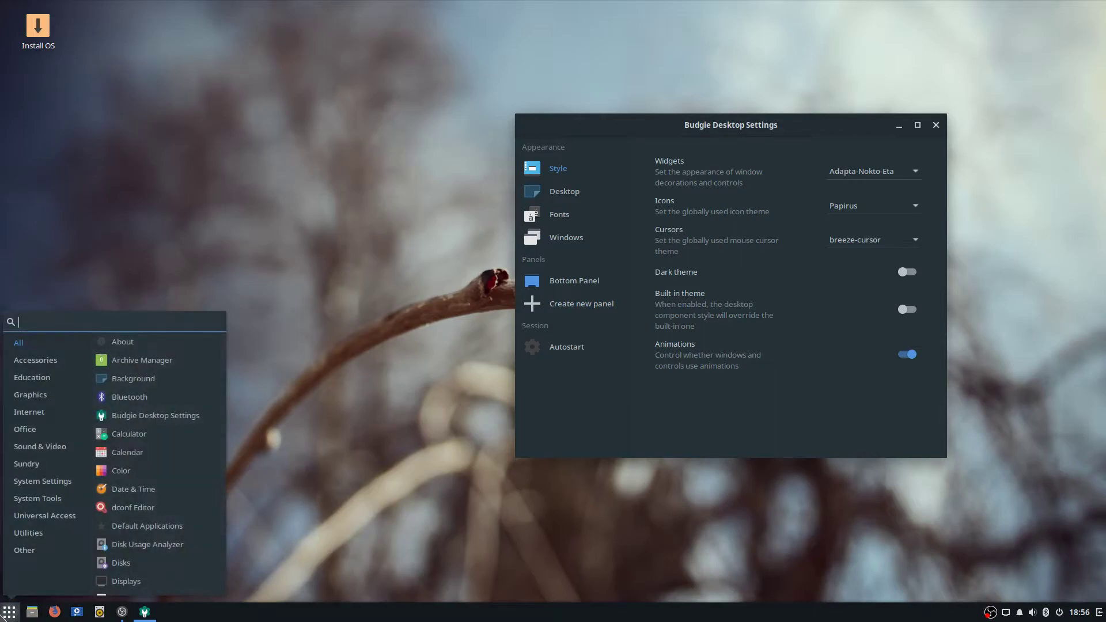
click(223, 116)
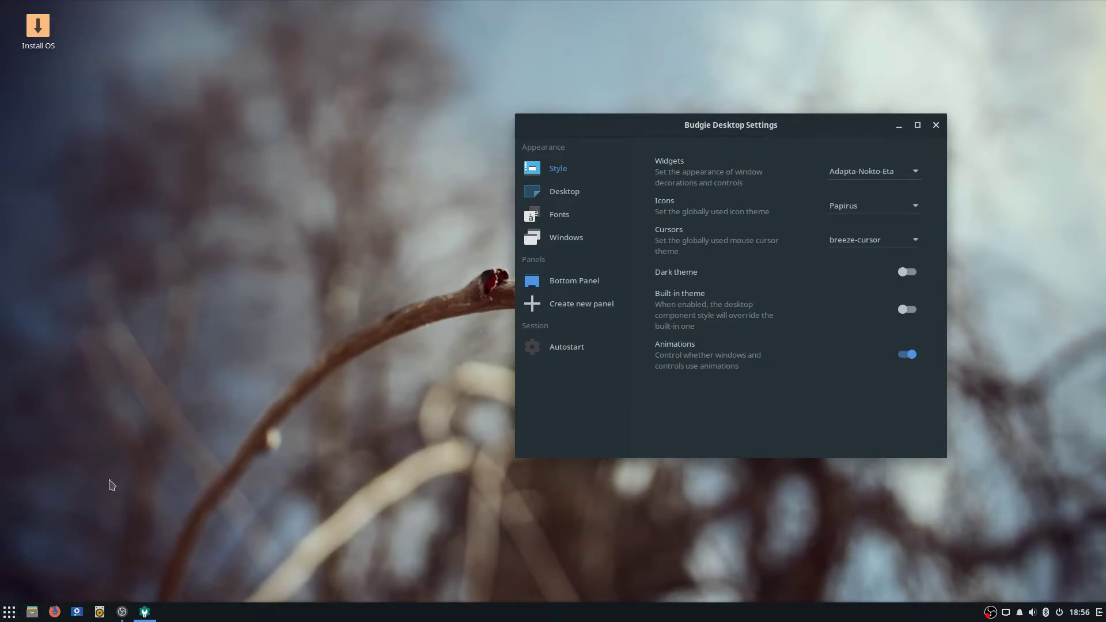
click(9, 611)
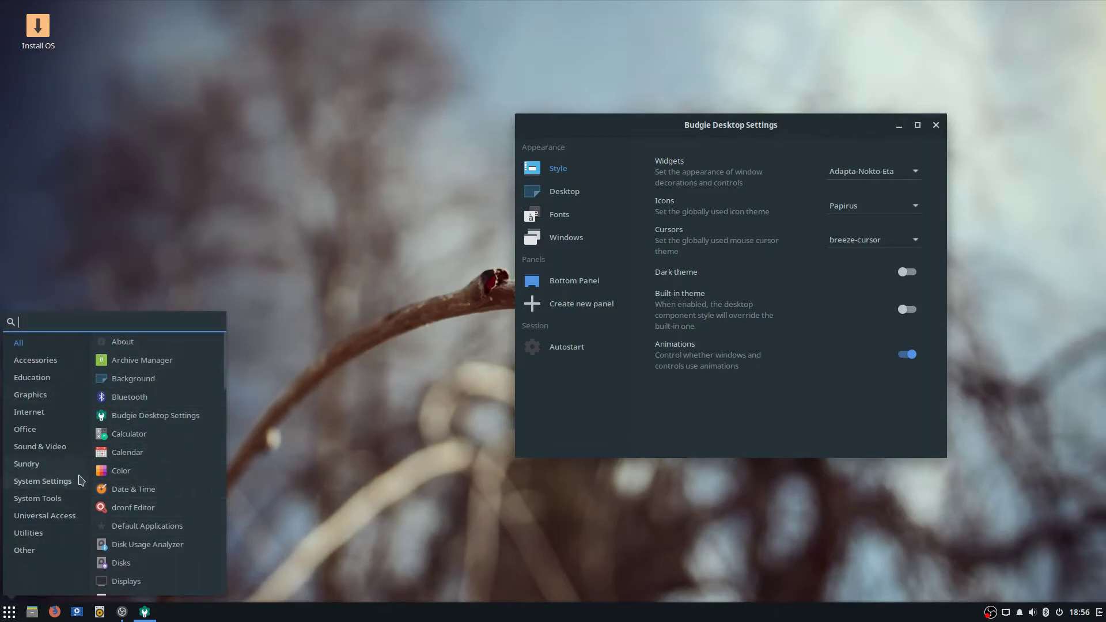
click(372, 456)
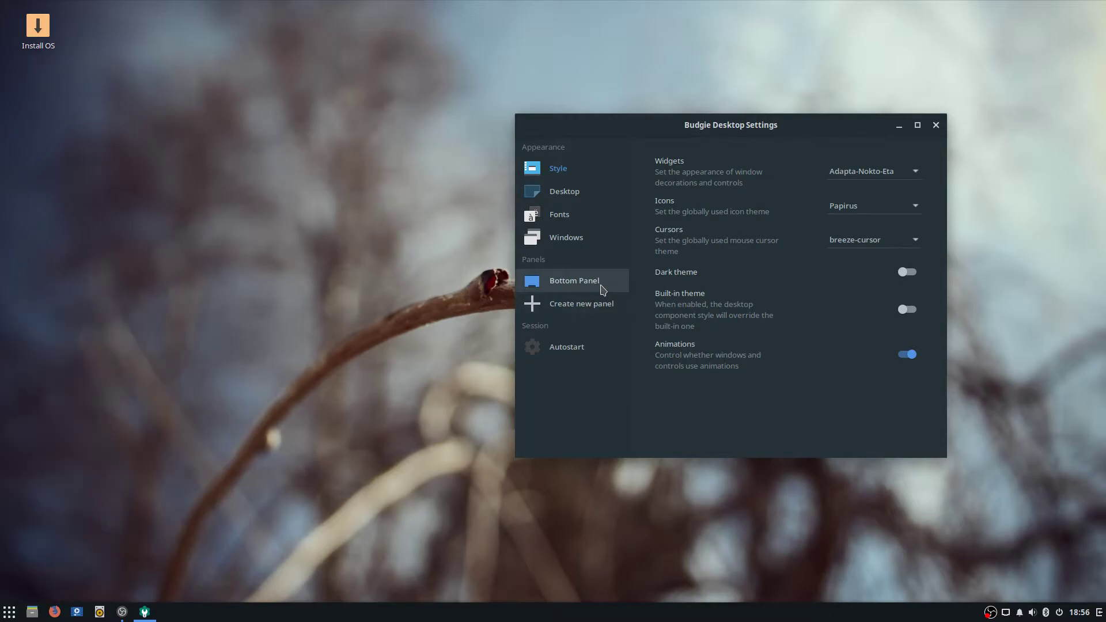
Step: In the Bottom Panel's Settings, raise the panel Size from 39 to 53
click(603, 290)
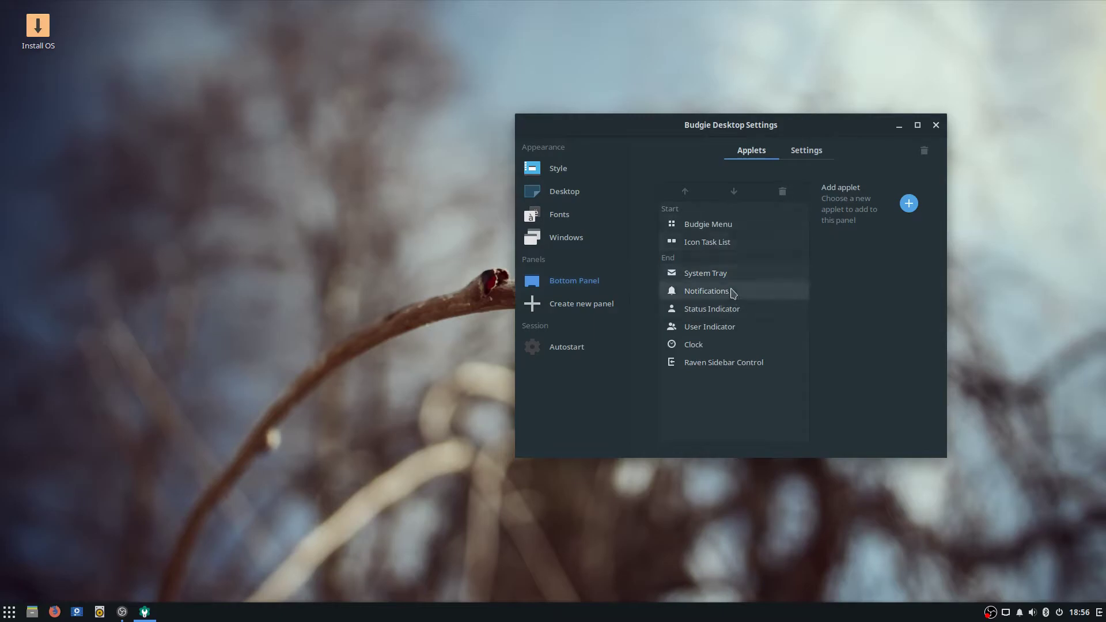
click(806, 151)
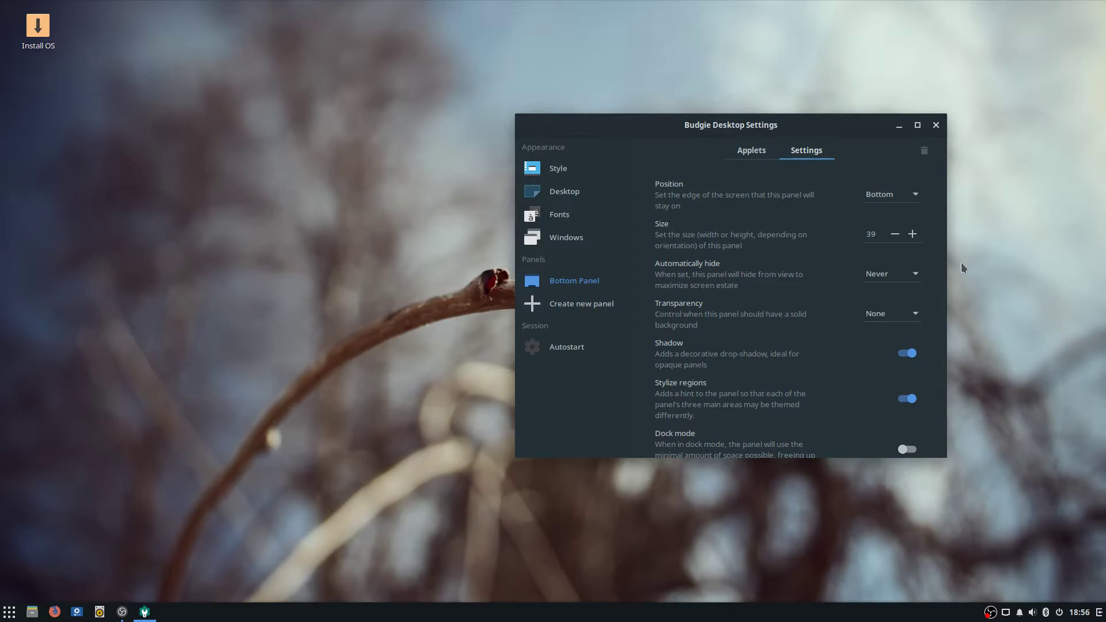
click(912, 234)
click(912, 234)
click(912, 234)
click(913, 234)
click(912, 234)
click(912, 234)
click(912, 234)
click(912, 234)
click(912, 234)
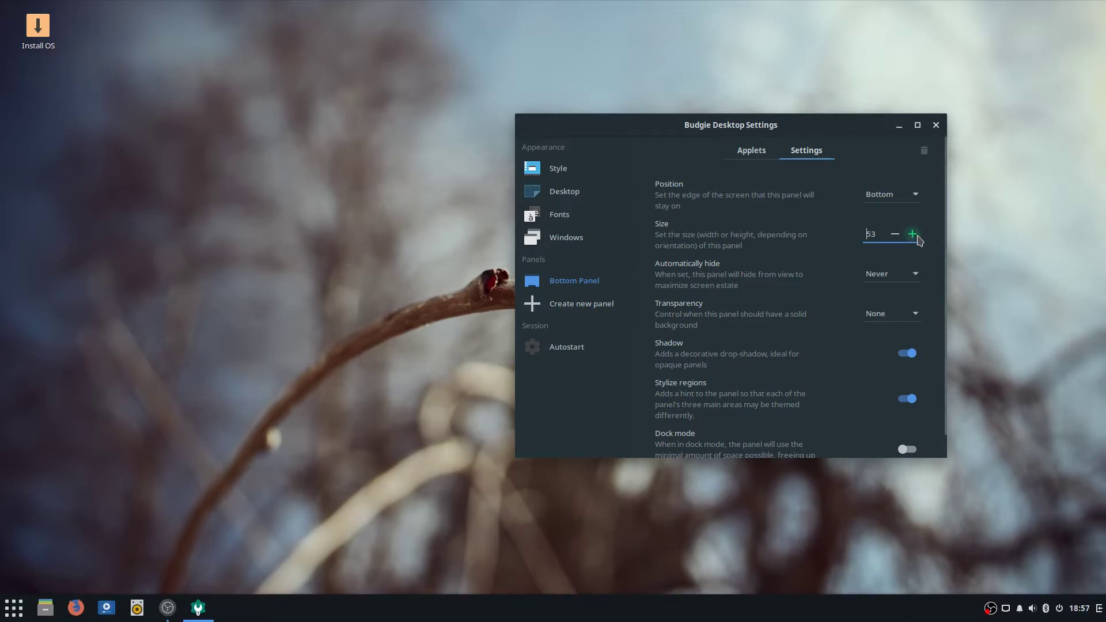
Step: Try the panel at the Top and Left edges, testing the application menu from the side panel
click(909, 195)
click(907, 180)
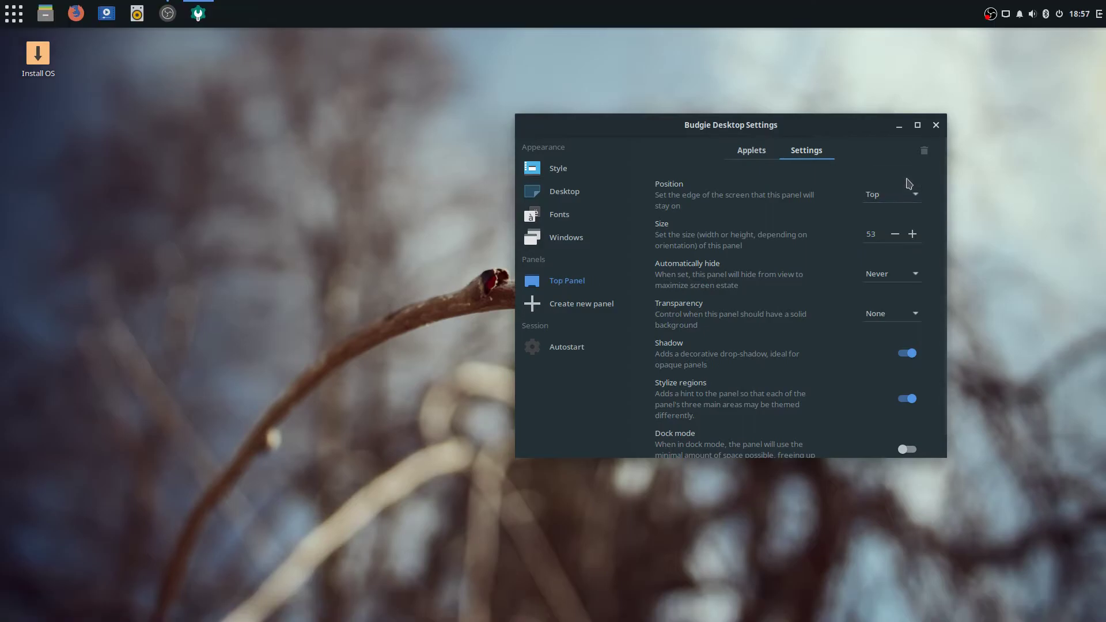
click(906, 203)
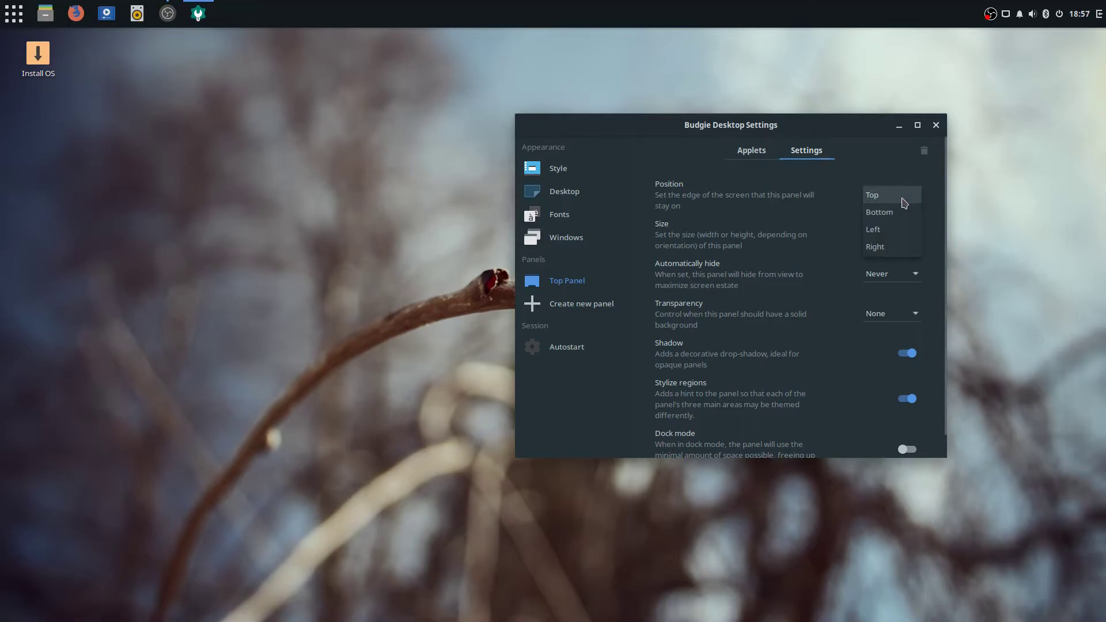
click(893, 231)
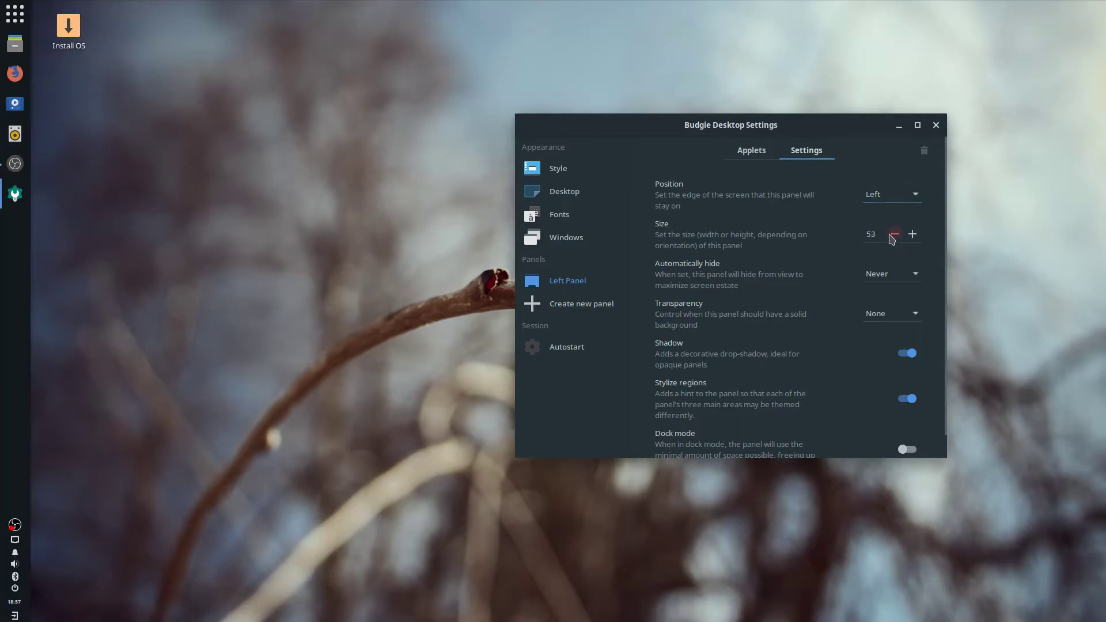
click(21, 6)
click(6, 11)
click(7, 11)
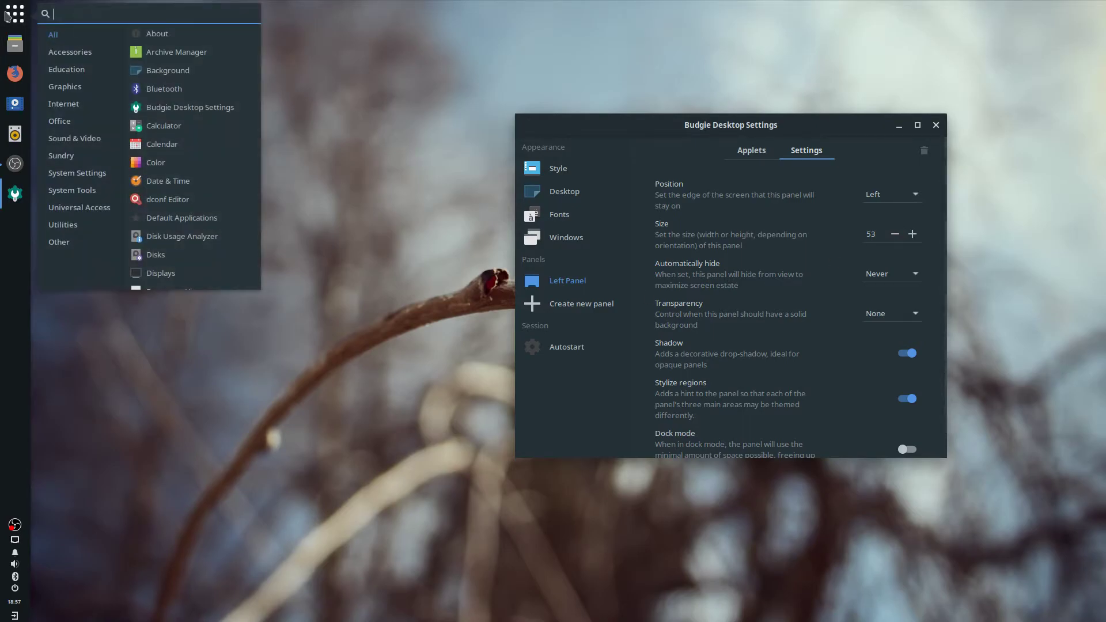
click(6, 12)
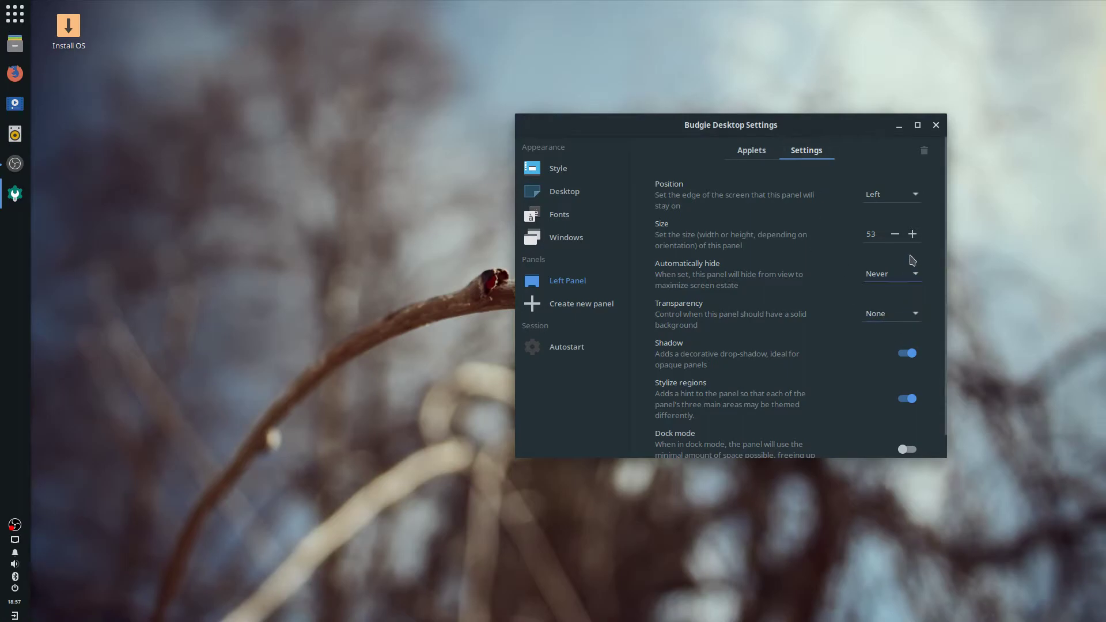
Step: Move the panel to the Top edge and briefly open the Raven sidebar
click(901, 195)
click(874, 160)
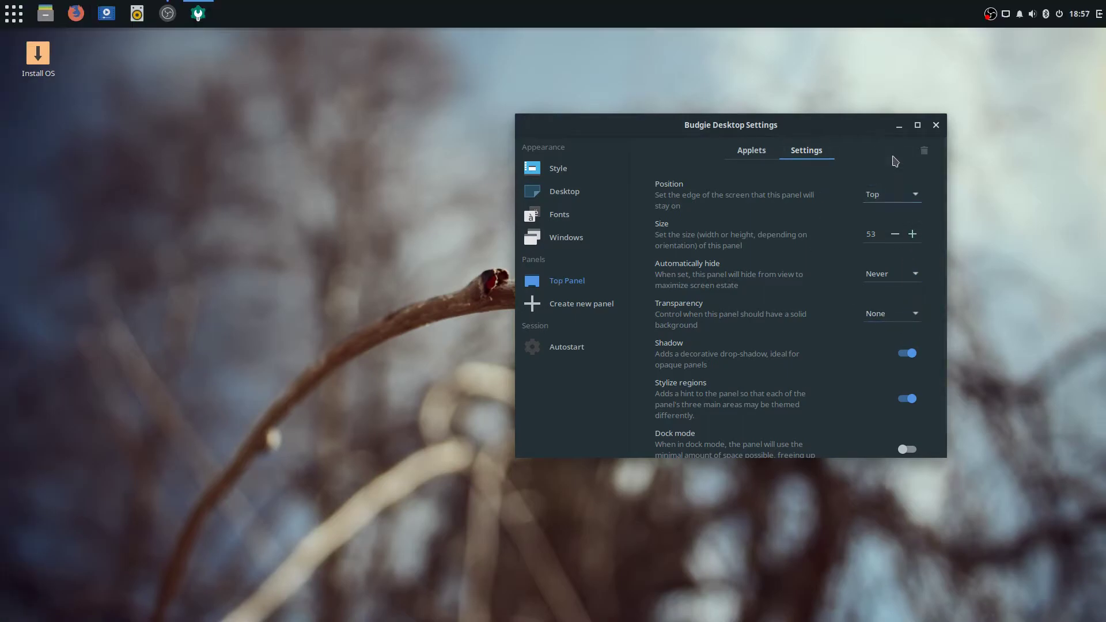
click(1099, 14)
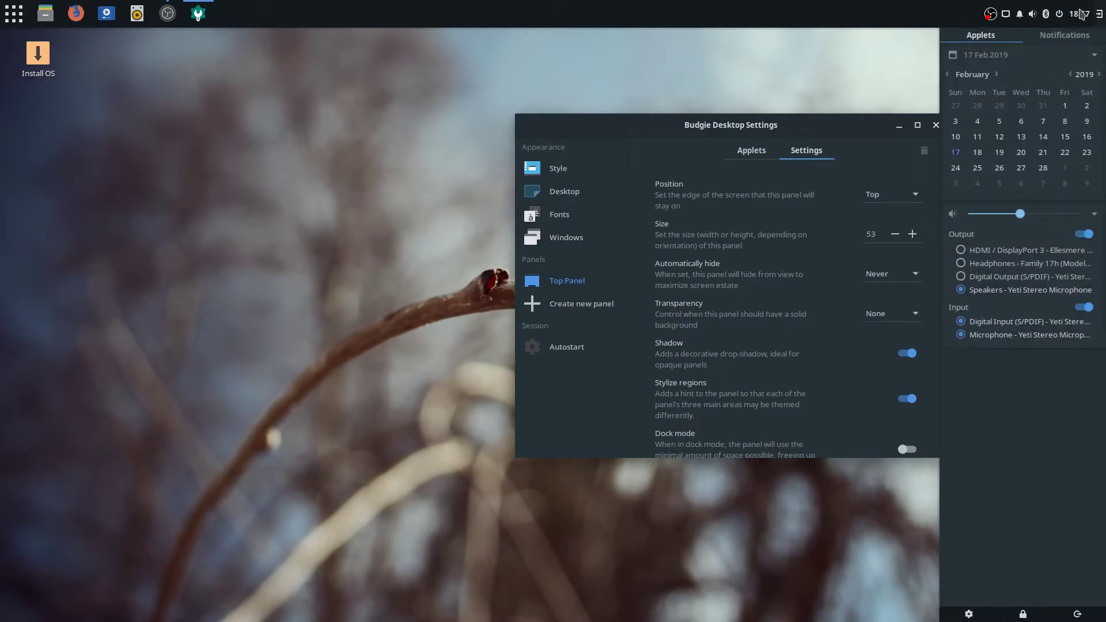
click(896, 81)
Step: Return the panel to Bottom, set Automatically hide to Intelligent, and move the window lower left
click(891, 195)
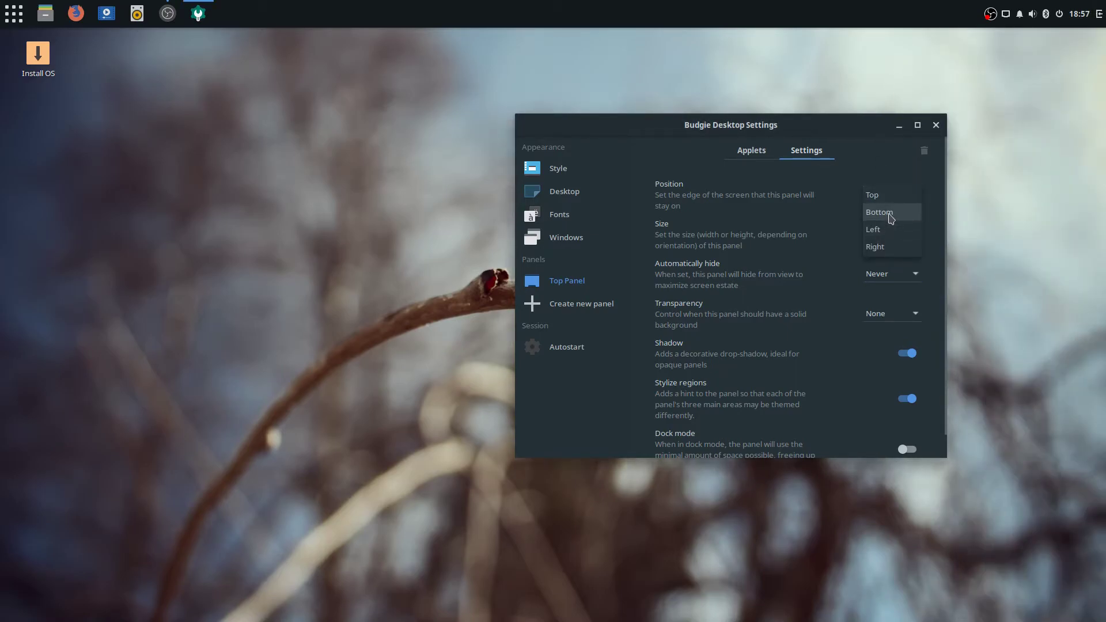
click(880, 212)
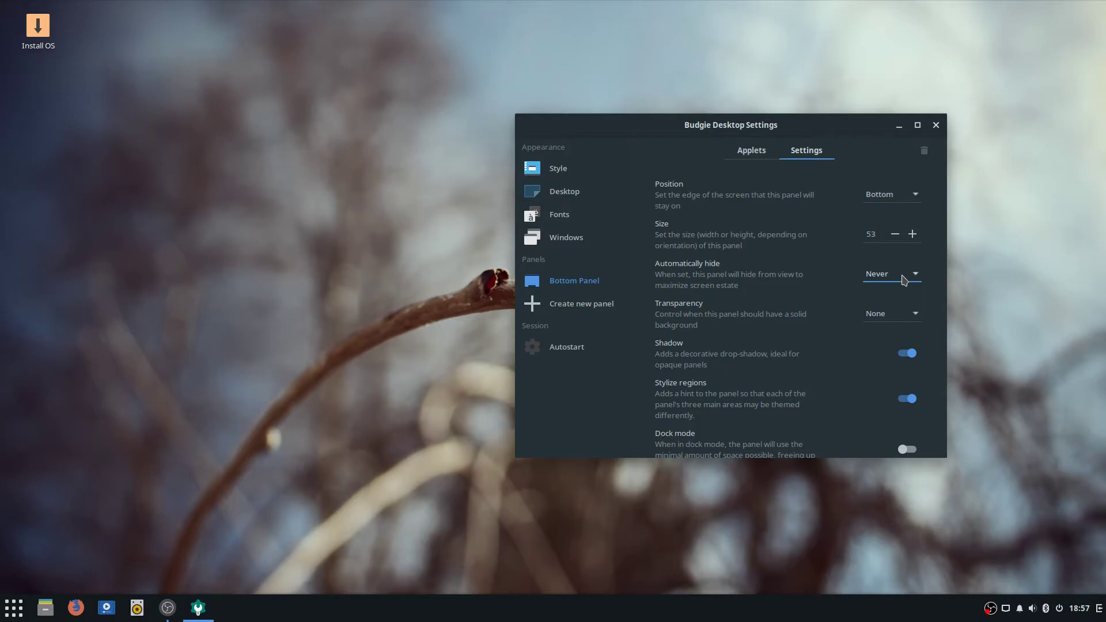
click(905, 281)
click(902, 255)
drag(735, 120, 481, 251)
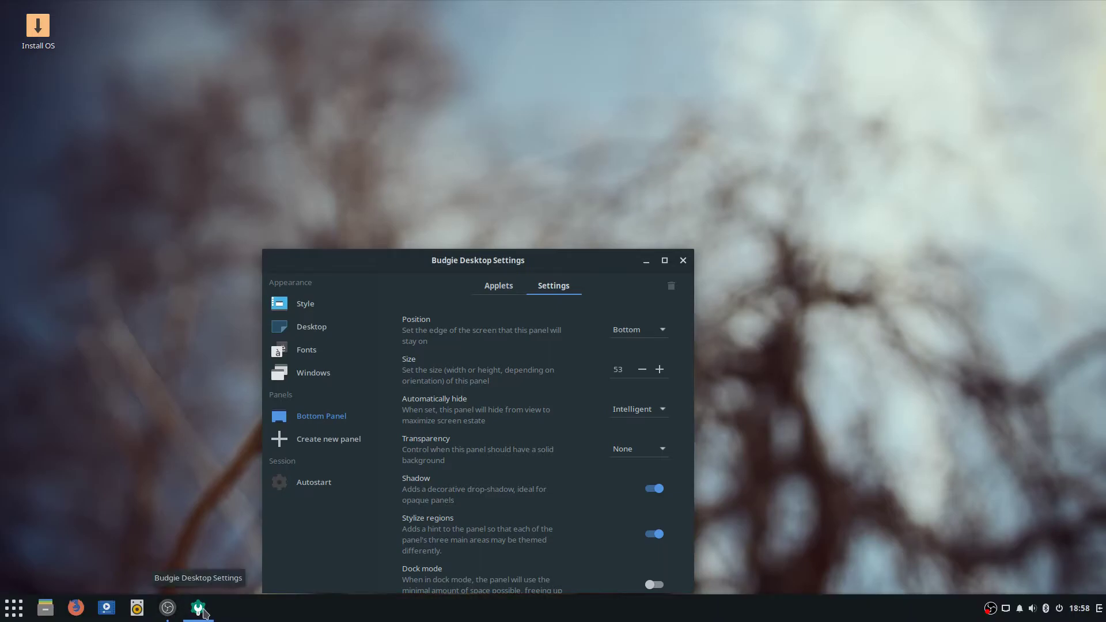
Step: Minimize and restore the settings window from the taskbar, centre it, and scroll its options
click(203, 612)
click(203, 612)
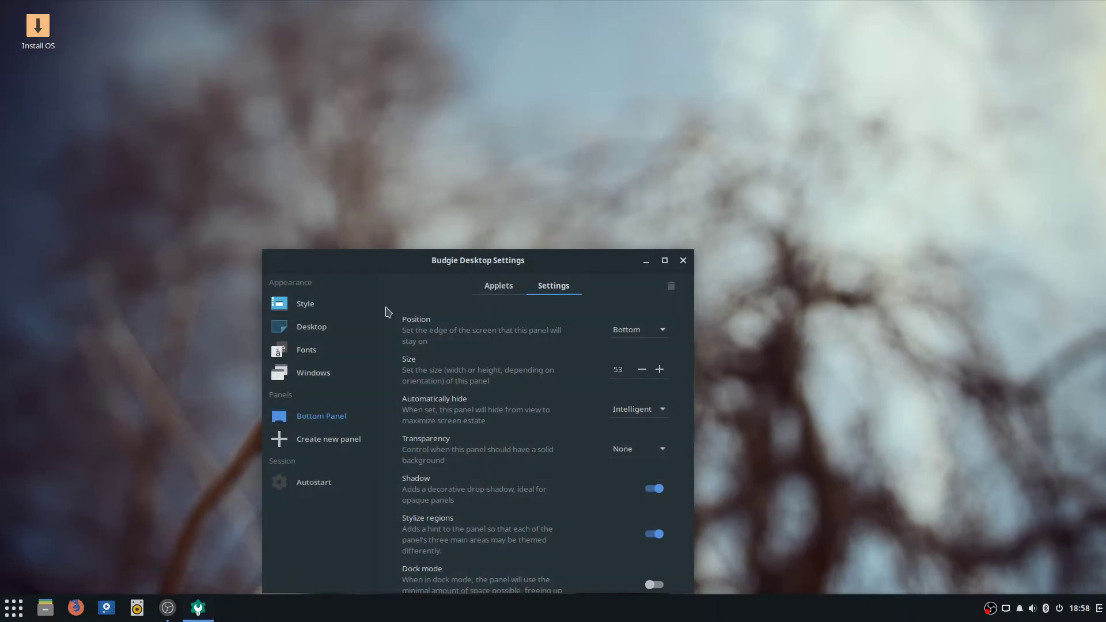
drag(400, 264, 449, 156)
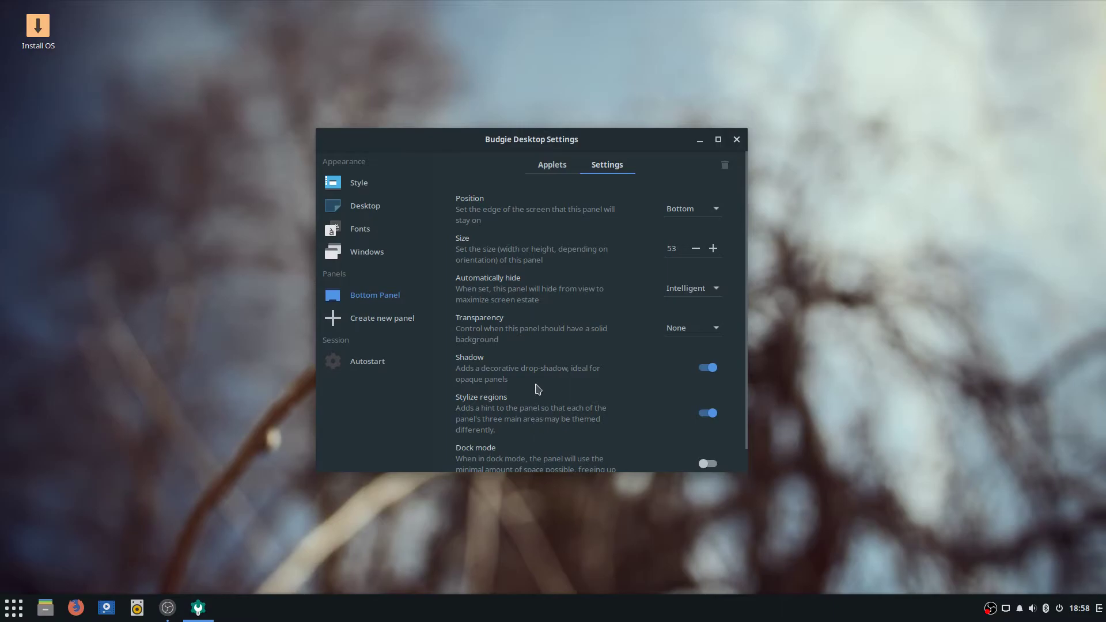
scroll(538, 390, down, 1)
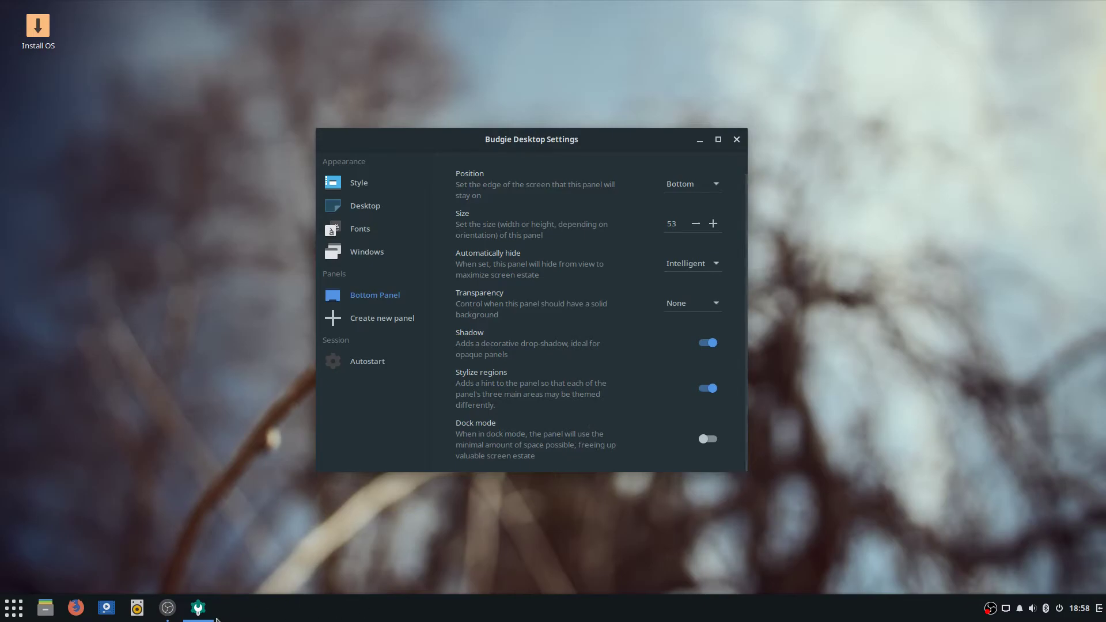
click(198, 613)
click(198, 613)
scroll(650, 386, up, 1)
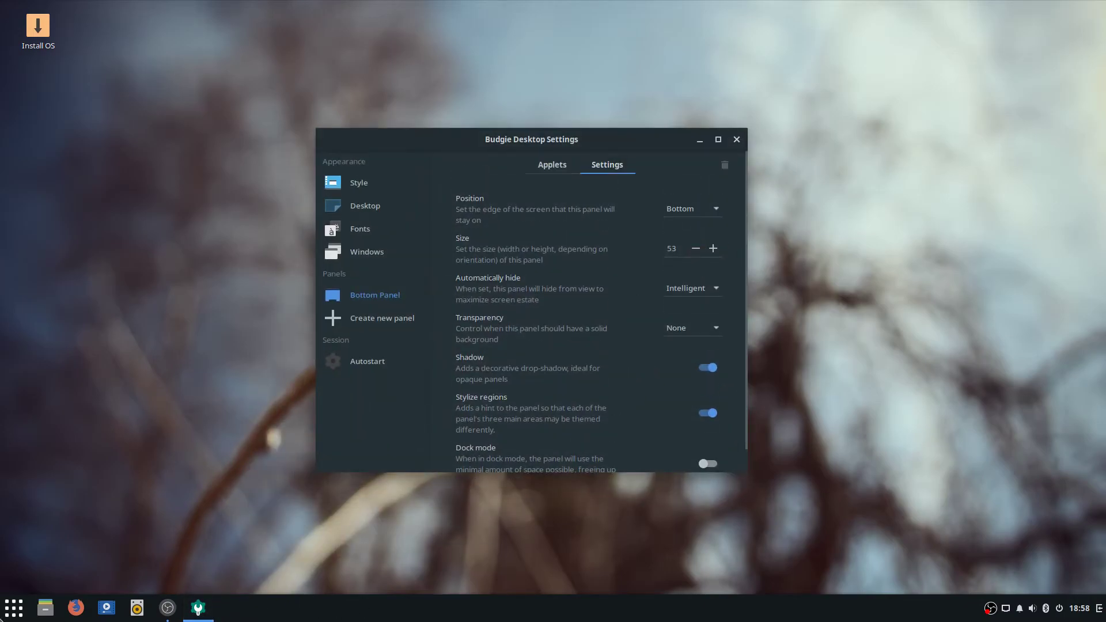
Step: Open the menu with Super, browse to System Settings, and launch Software Center
key(super)
scroll(216, 435, down, 5)
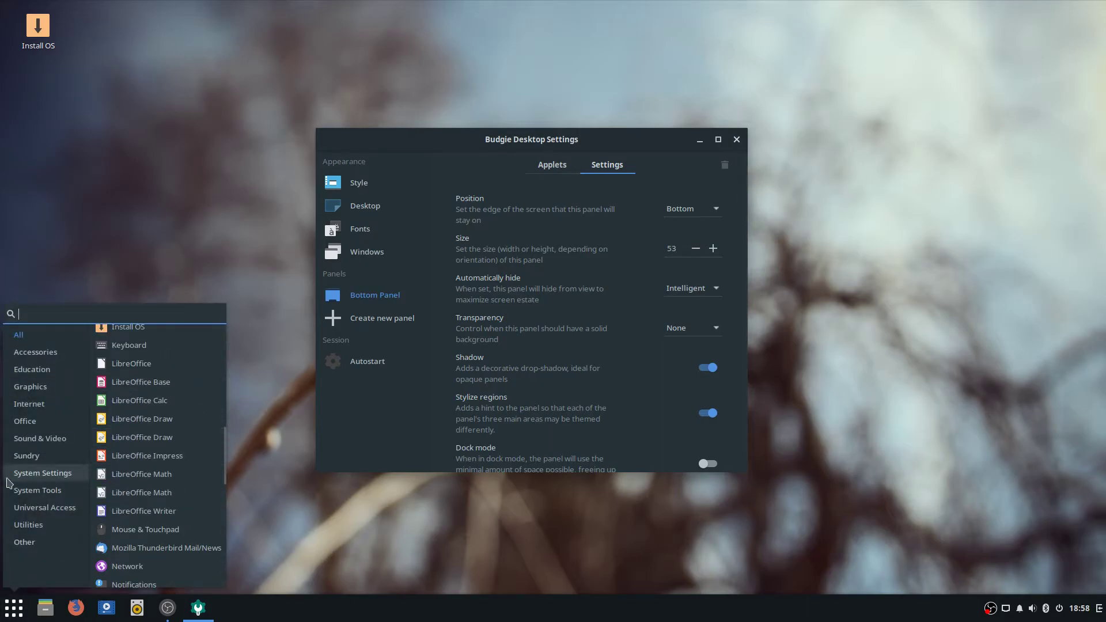
click(50, 441)
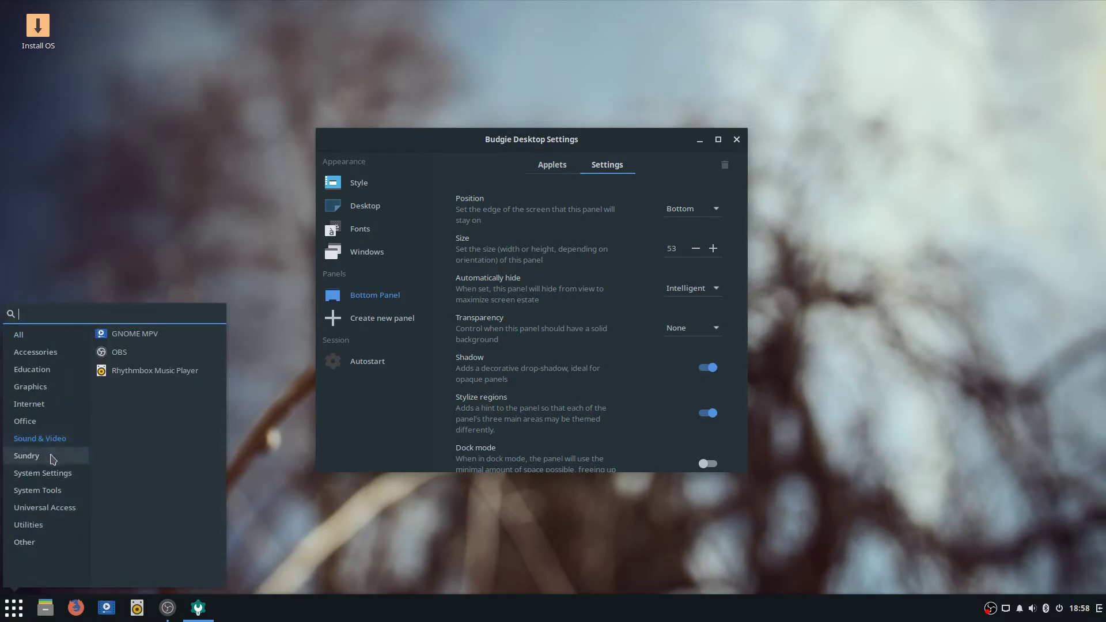
click(52, 458)
click(50, 473)
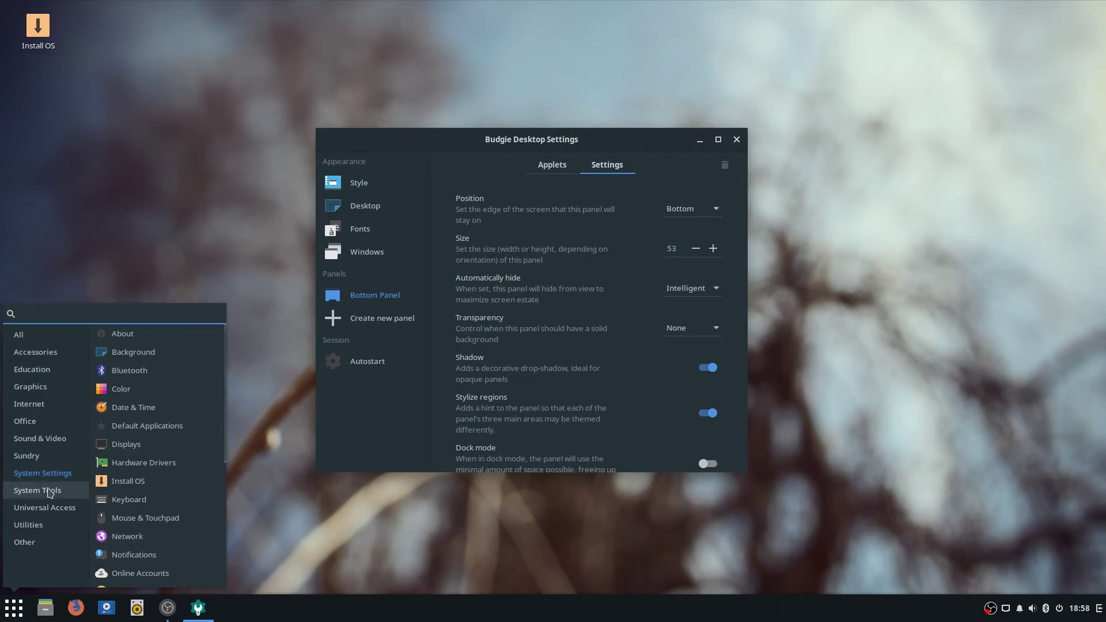
click(51, 491)
click(43, 473)
scroll(151, 482, down, 3)
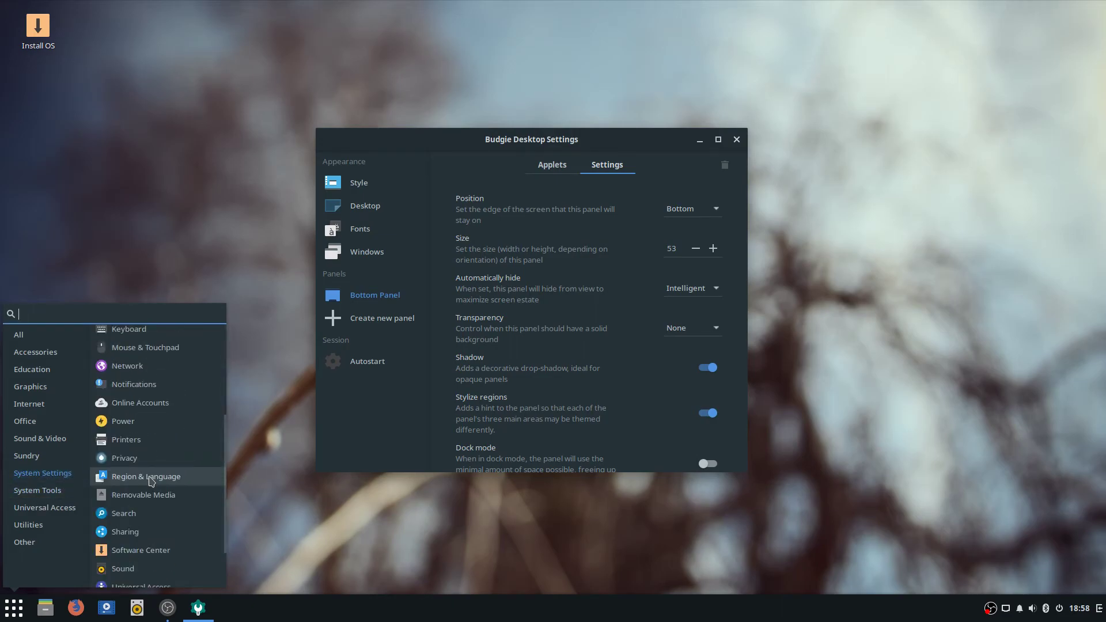
click(157, 551)
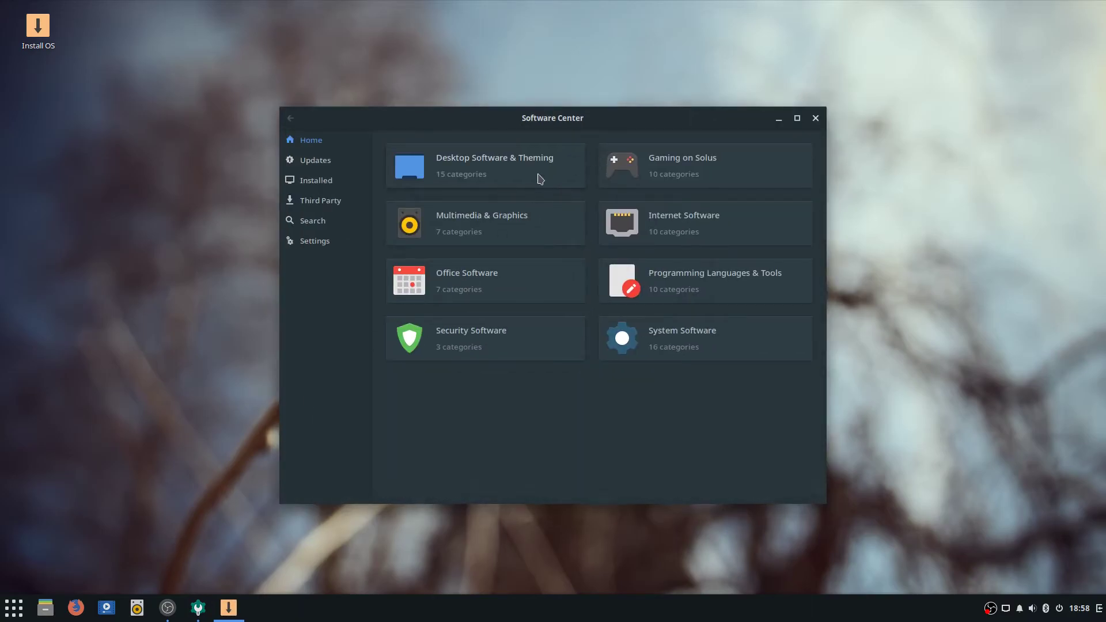
Step: Browse the Desktop Software & Theming category's Desktop Theming packages, then return home
click(551, 183)
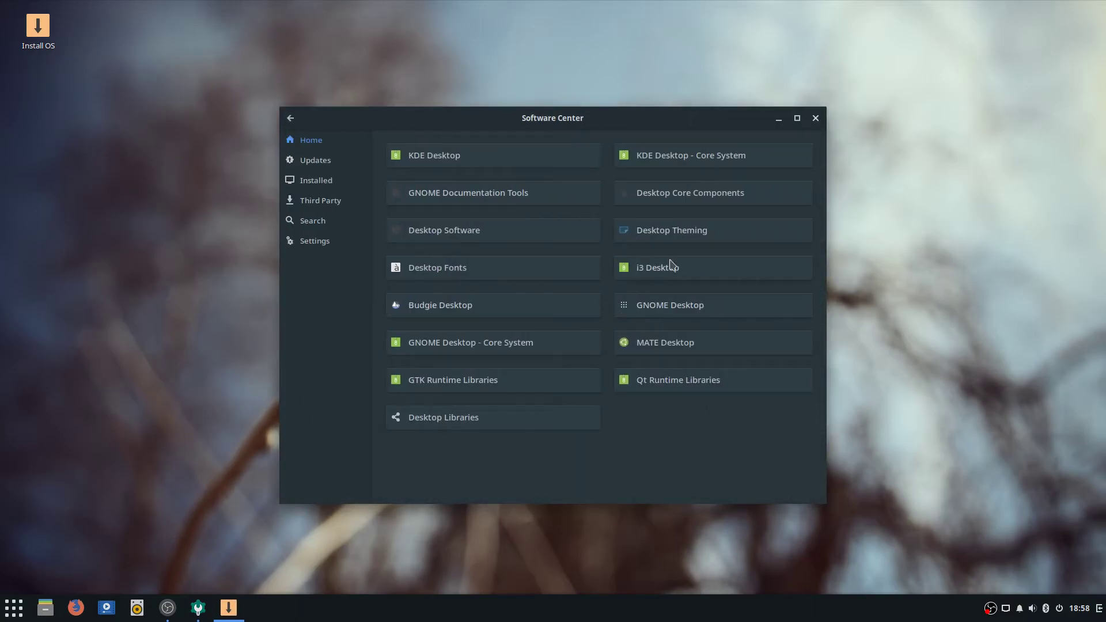
click(680, 239)
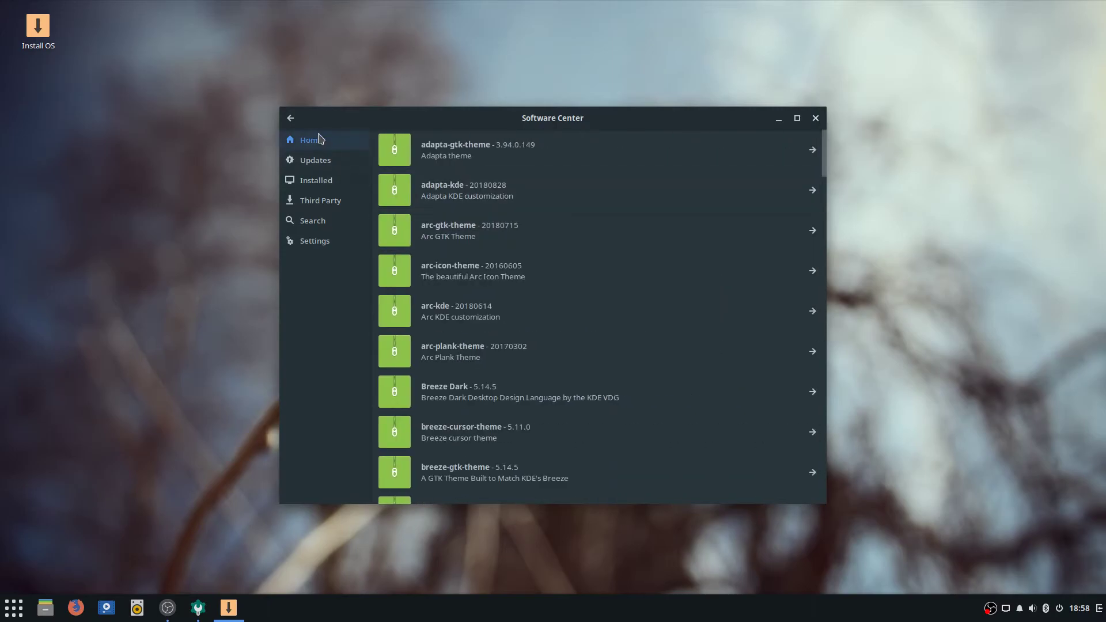
click(291, 119)
click(291, 119)
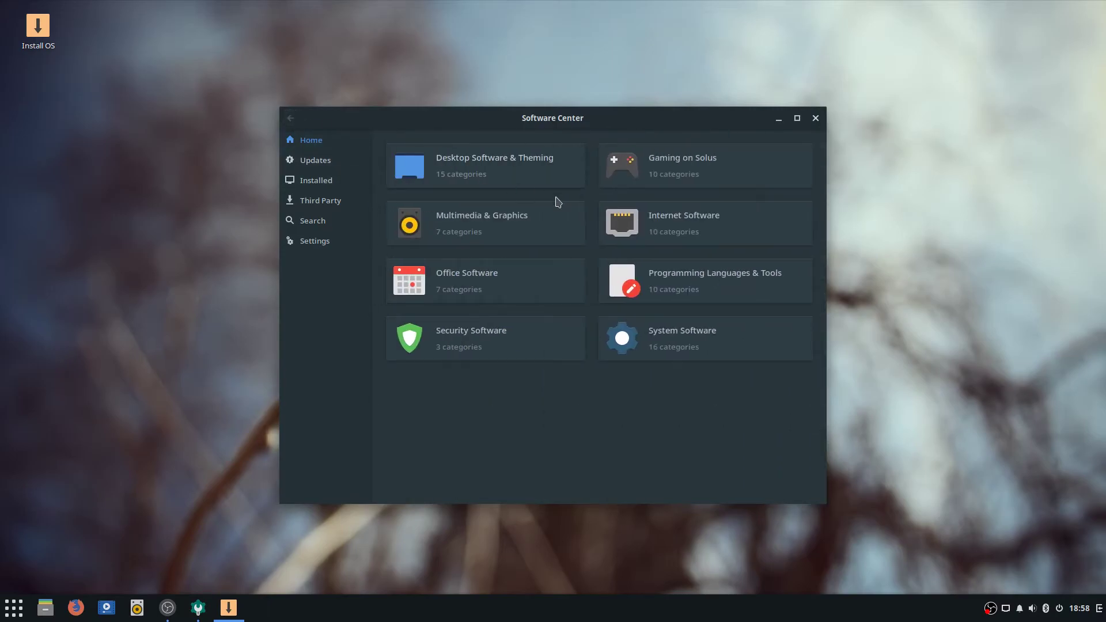
Step: Open Gaming on Solus and view Arcade Games, go back, and shift the window down-right
click(672, 174)
click(461, 164)
scroll(507, 403, down, 15)
scroll(510, 397, up, 10)
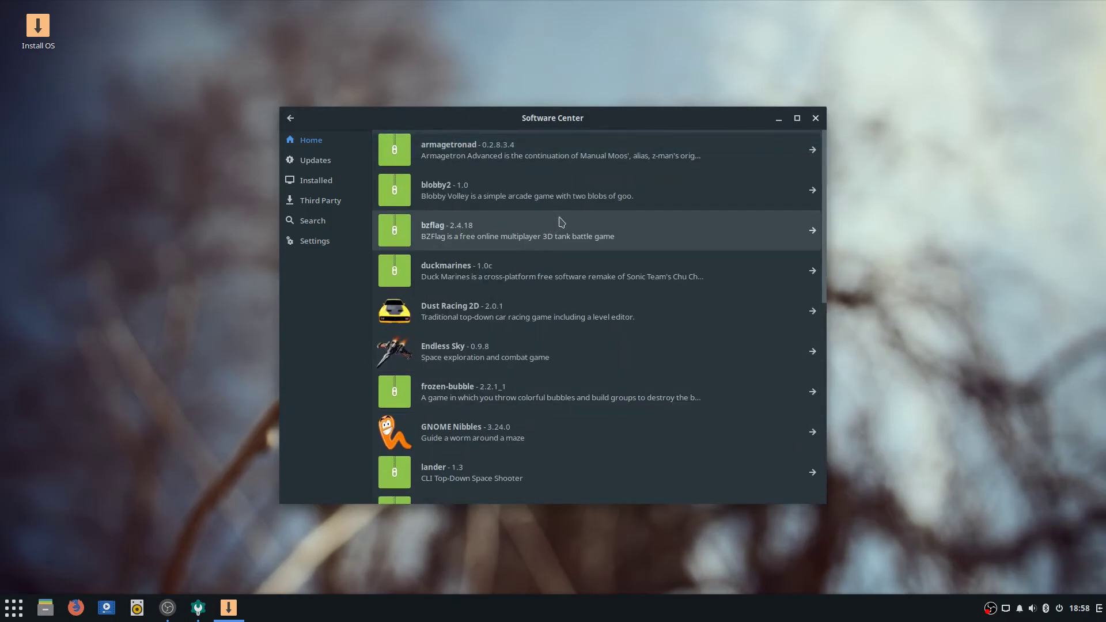
click(291, 120)
drag(497, 128, 518, 140)
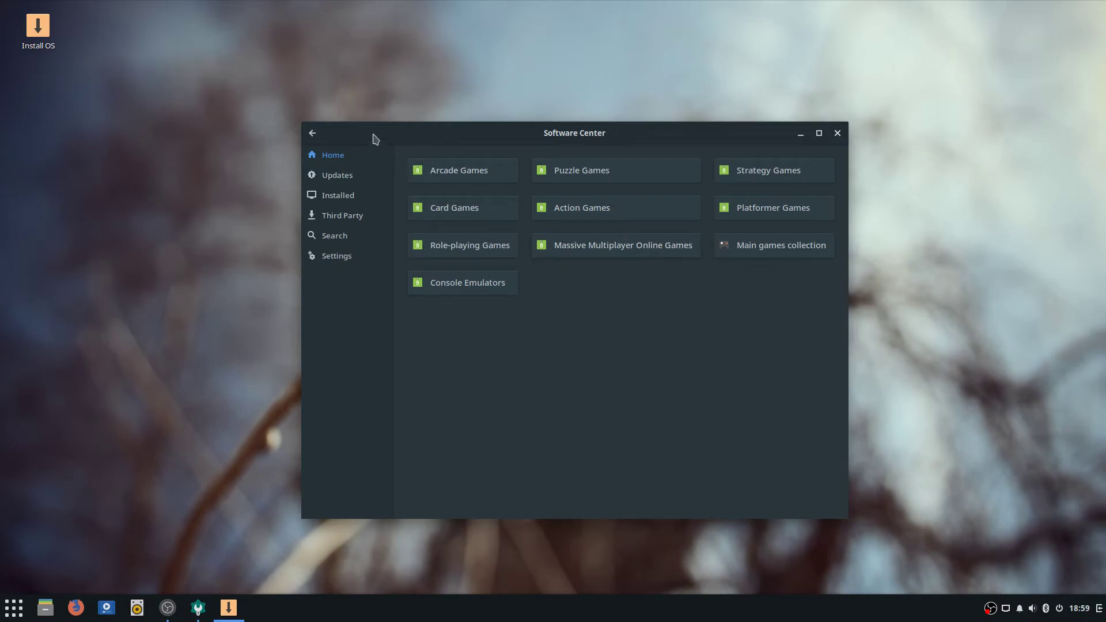
drag(374, 134, 450, 167)
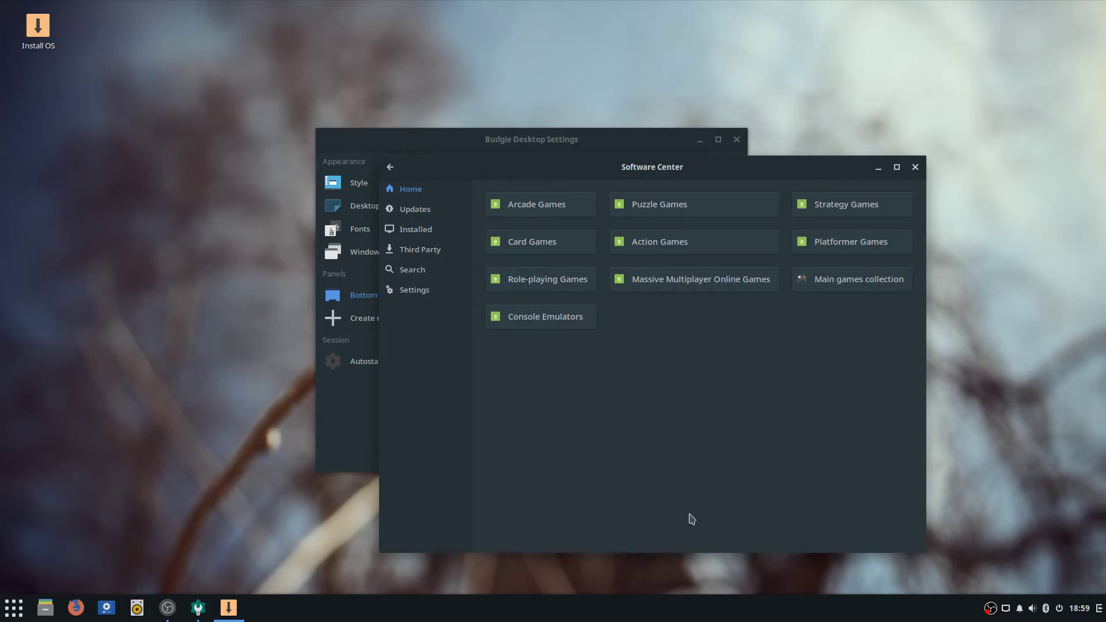
Step: Search the Software Center for 'dolphin' and open the dolphin-emu package details
click(413, 271)
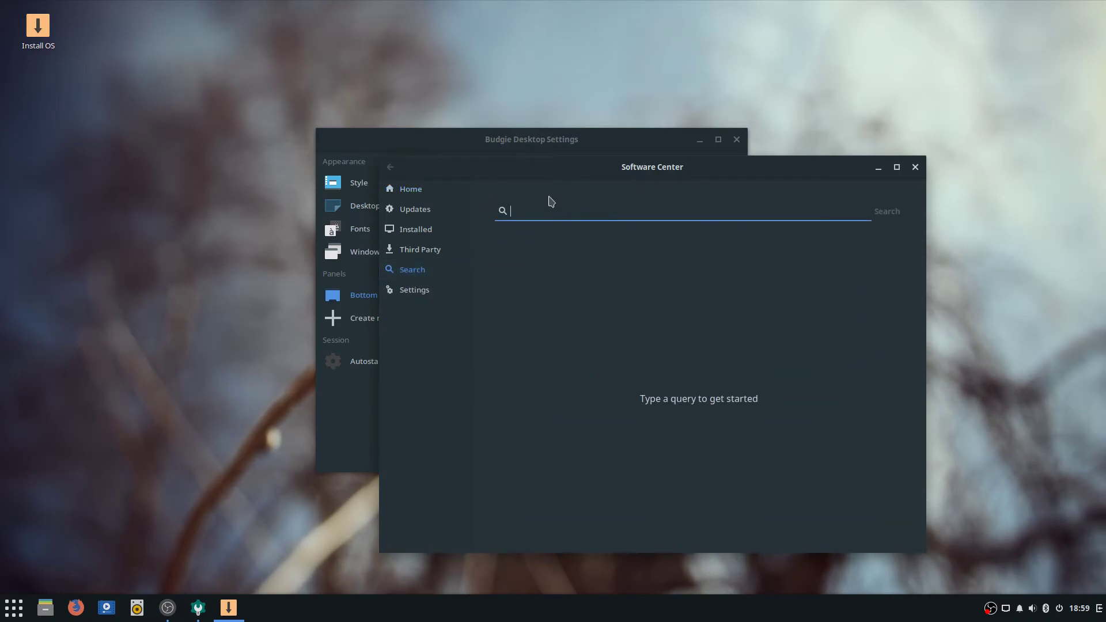
text(dolphin)
key(Return)
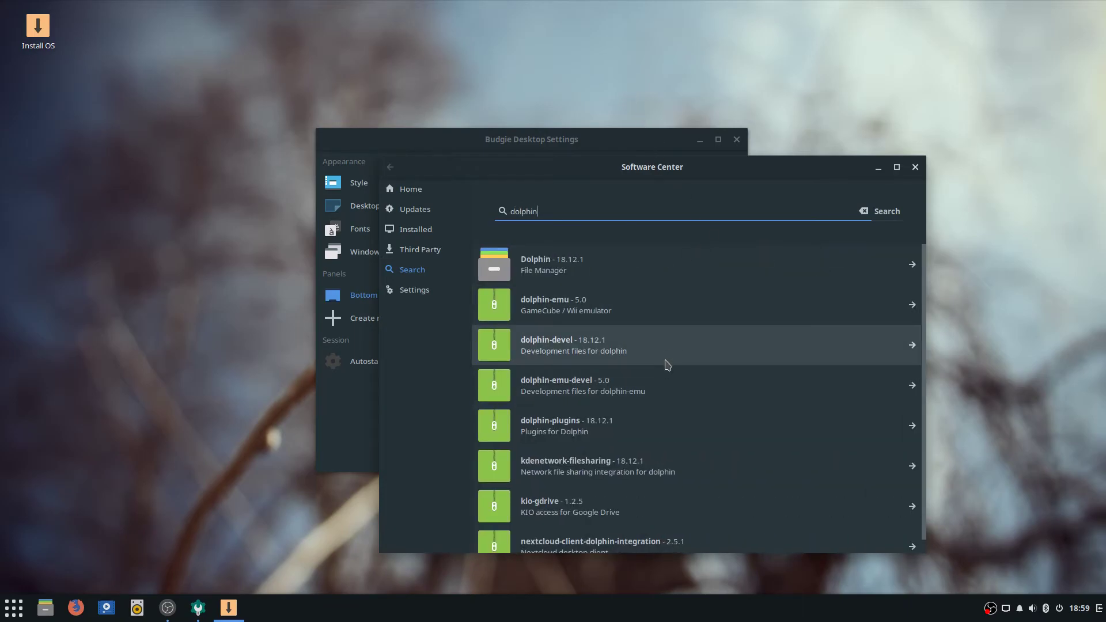
click(656, 320)
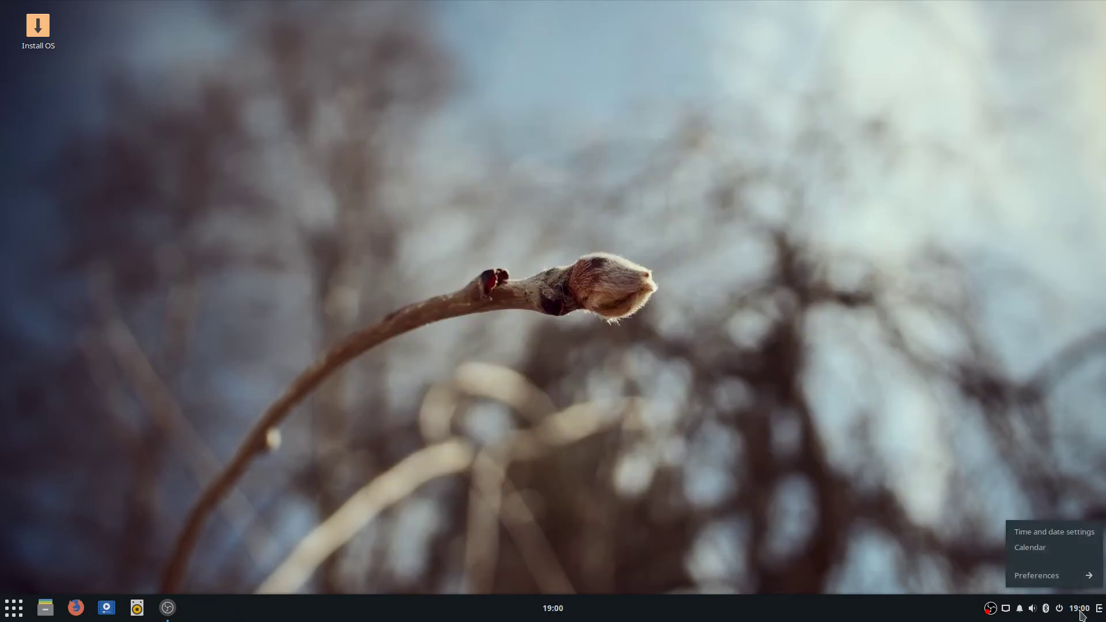
click(1030, 615)
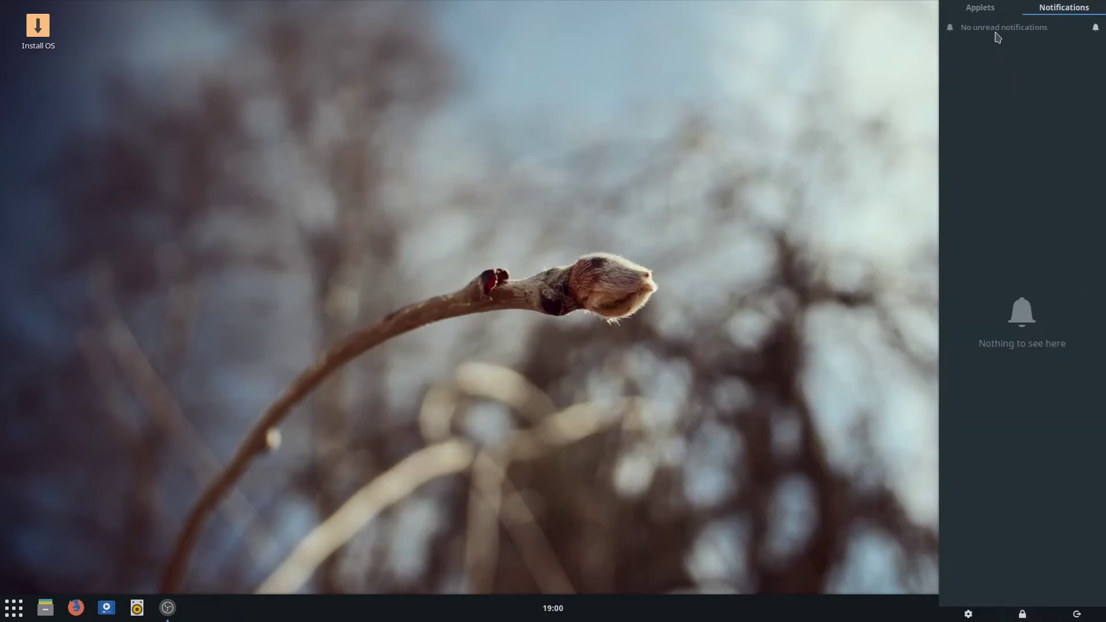
click(981, 8)
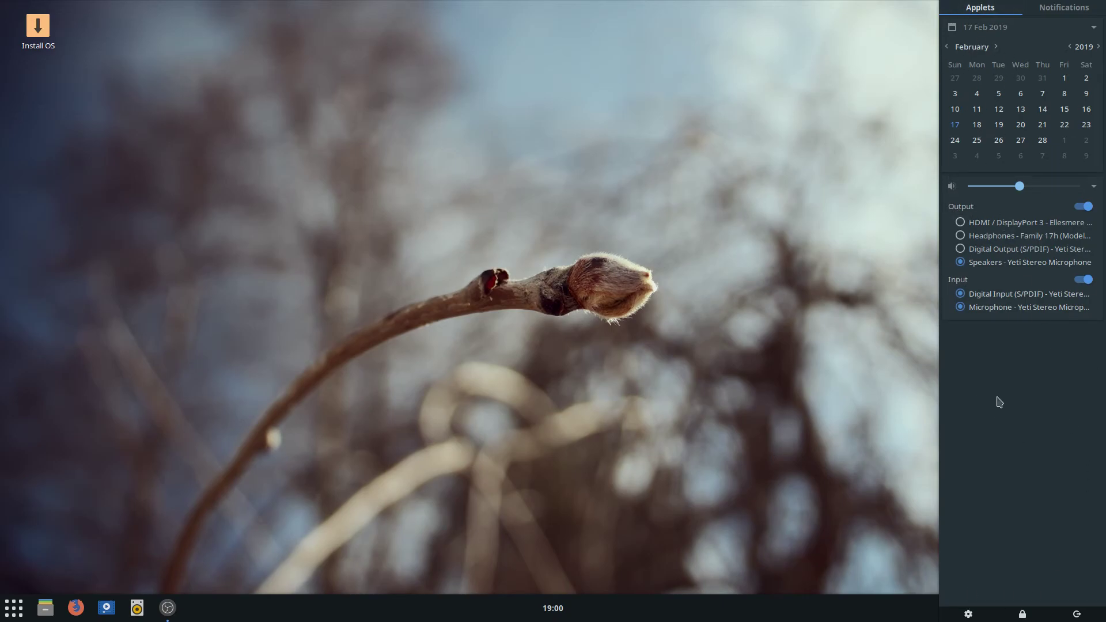
click(820, 366)
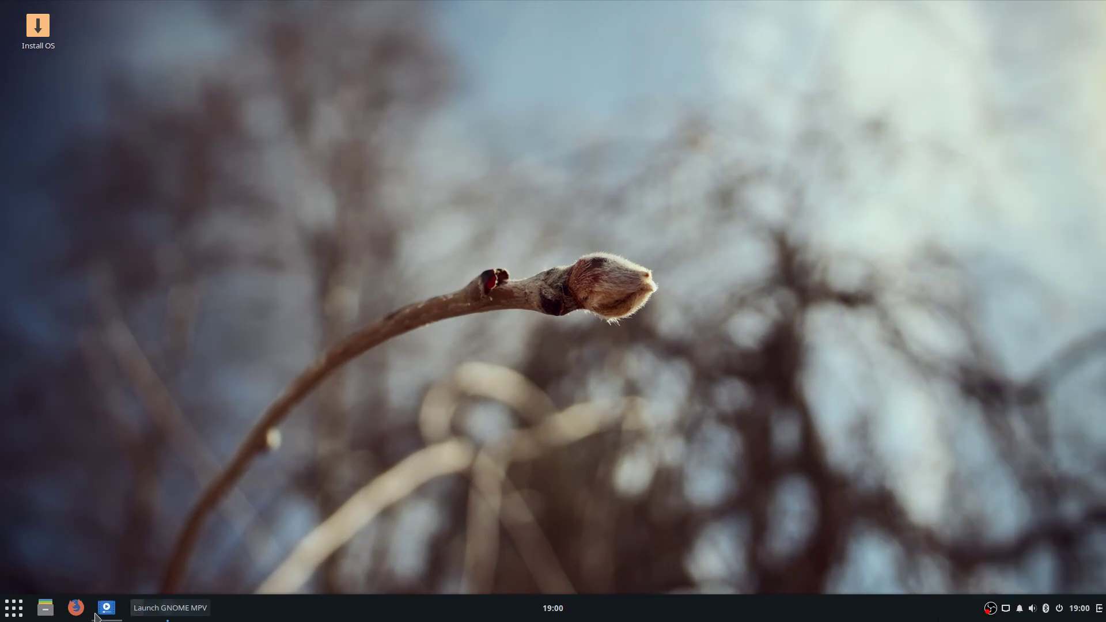
click(17, 612)
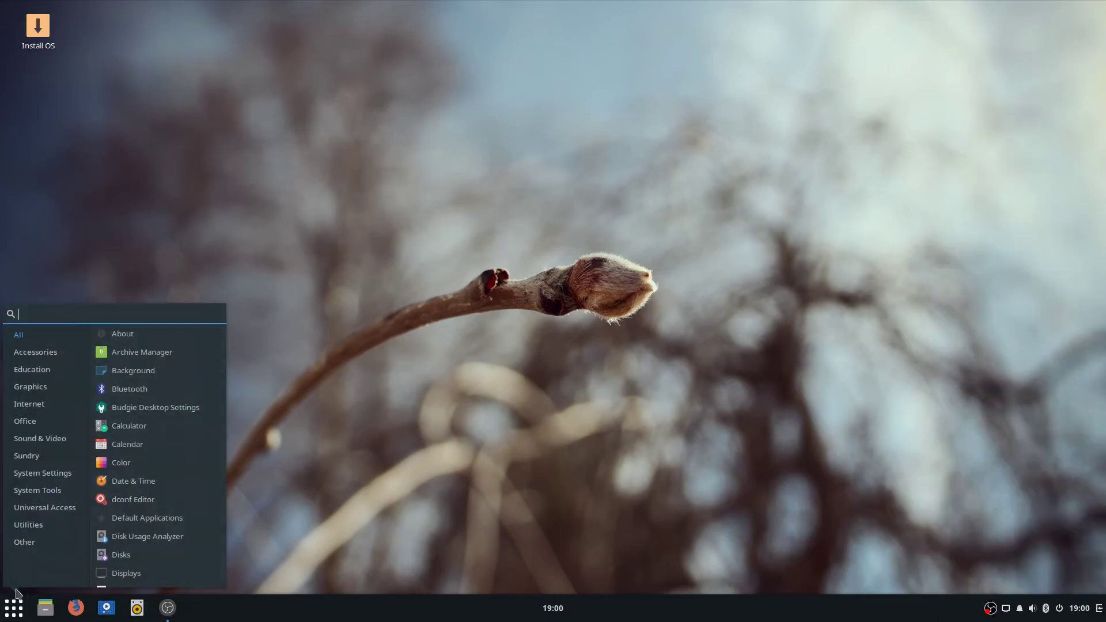
click(490, 451)
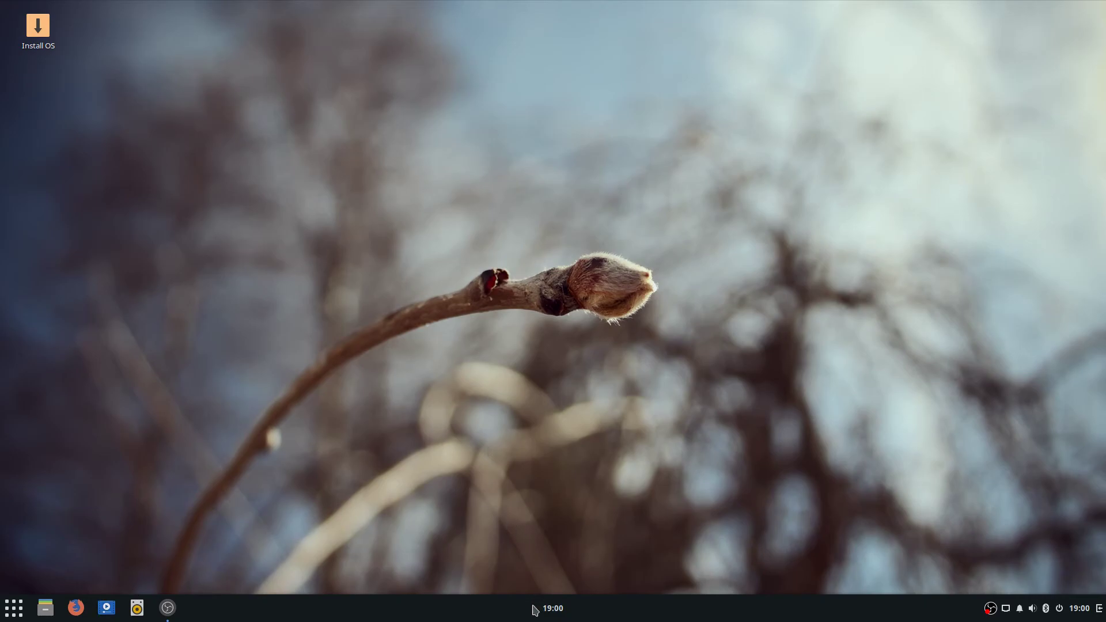
right_click(527, 254)
click(448, 269)
click(43, 610)
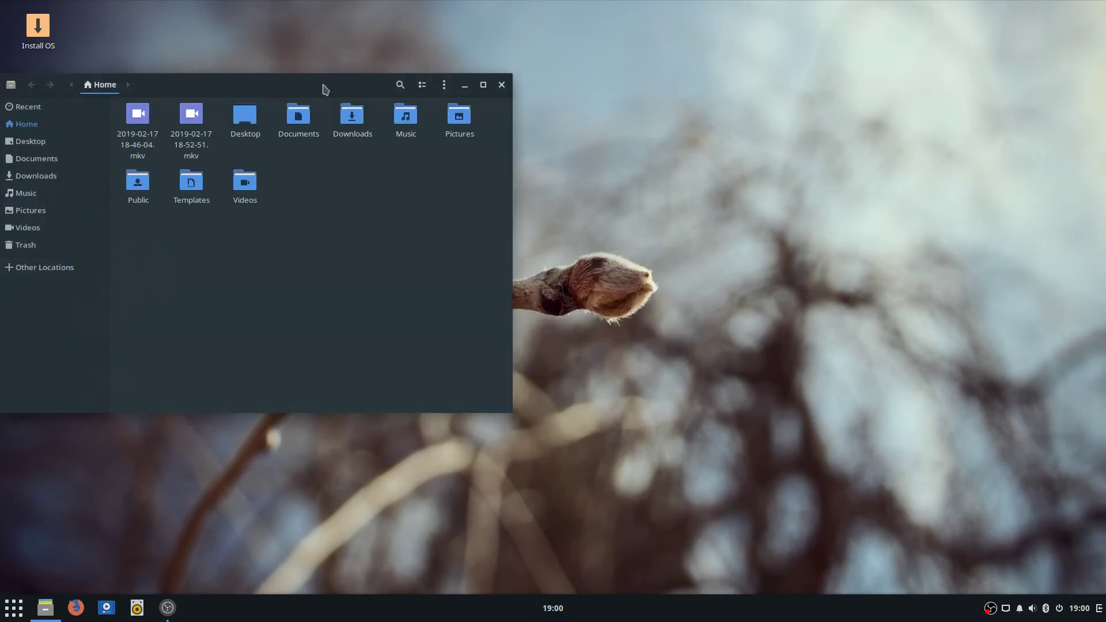
drag(318, 86, 631, 34)
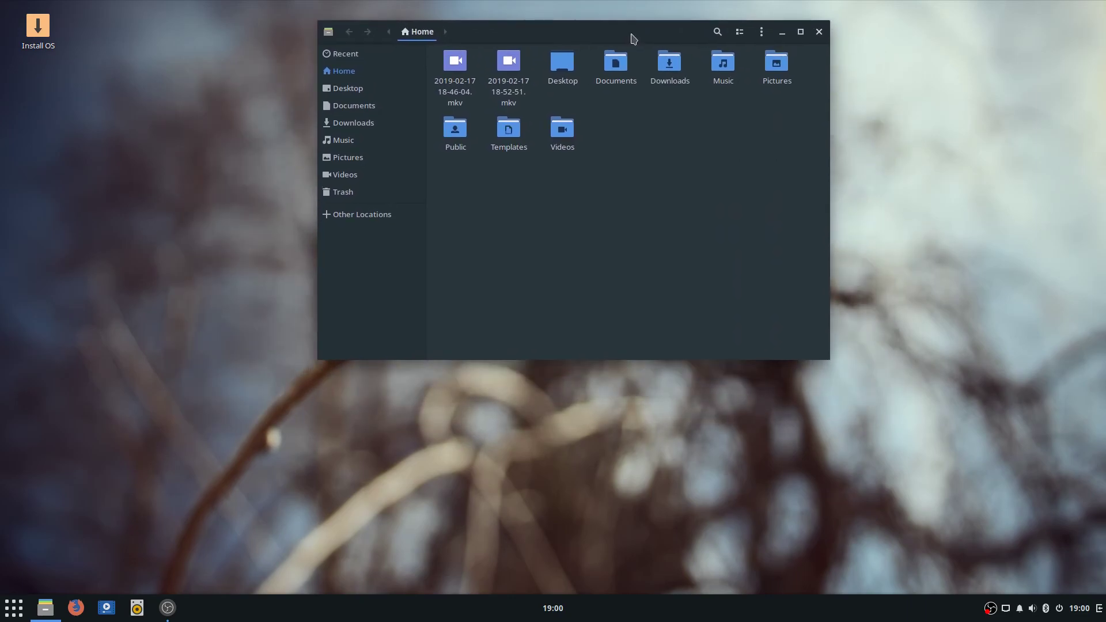
click(820, 33)
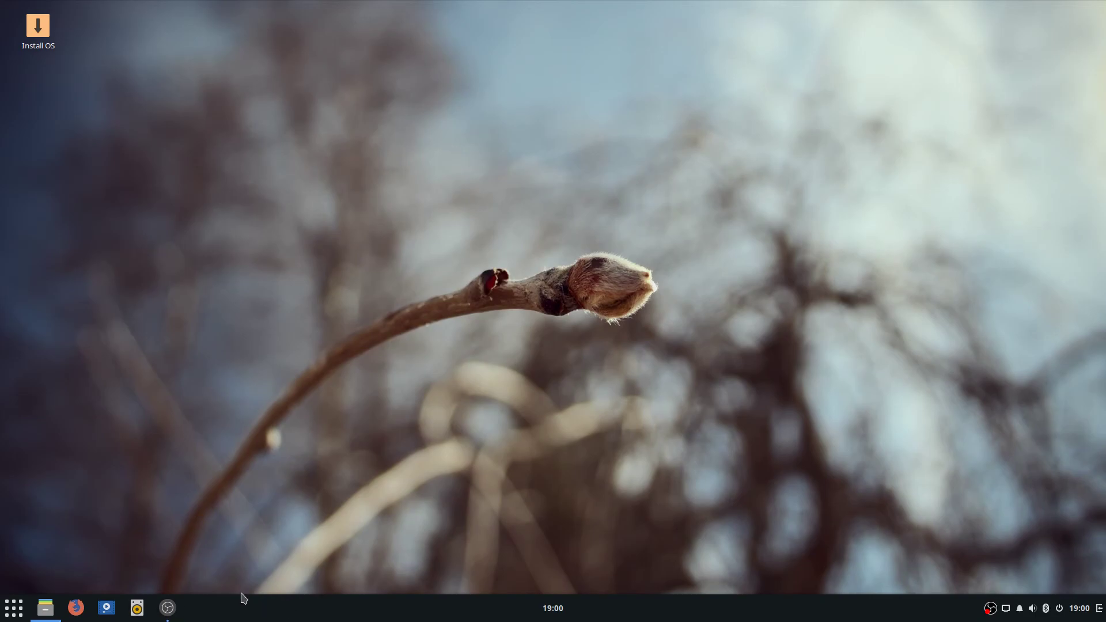
click(14, 608)
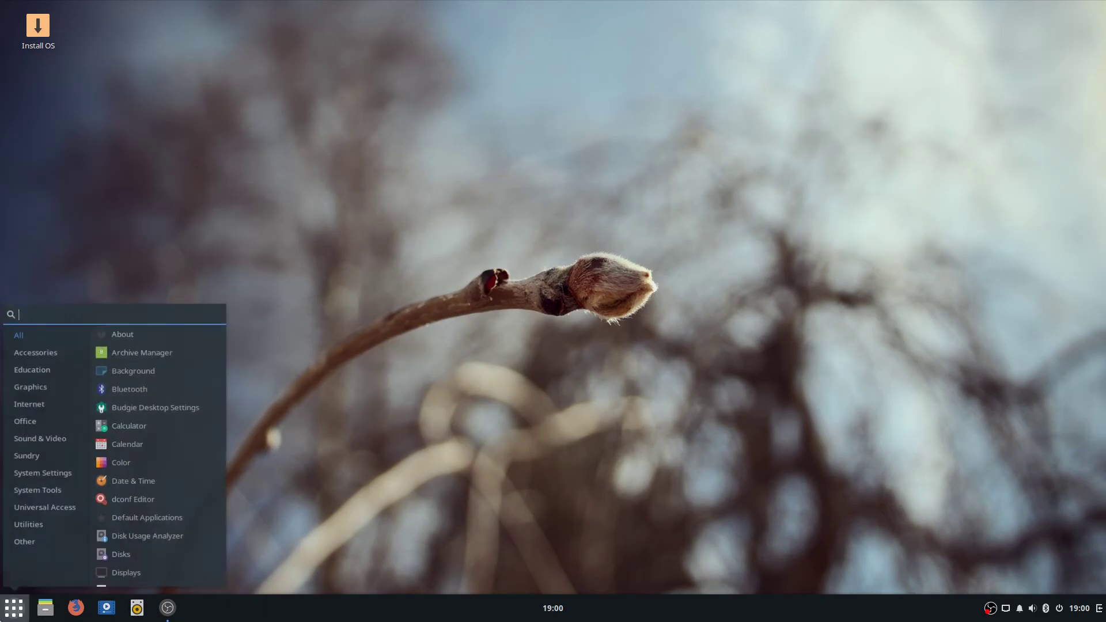
click(344, 346)
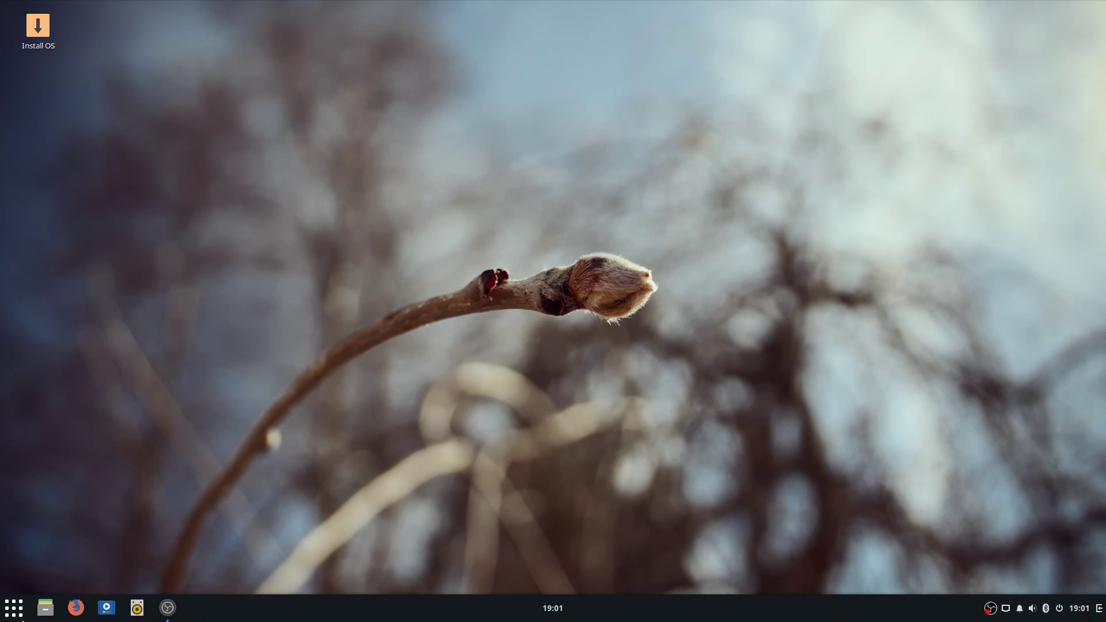
click(14, 608)
click(419, 450)
click(7, 613)
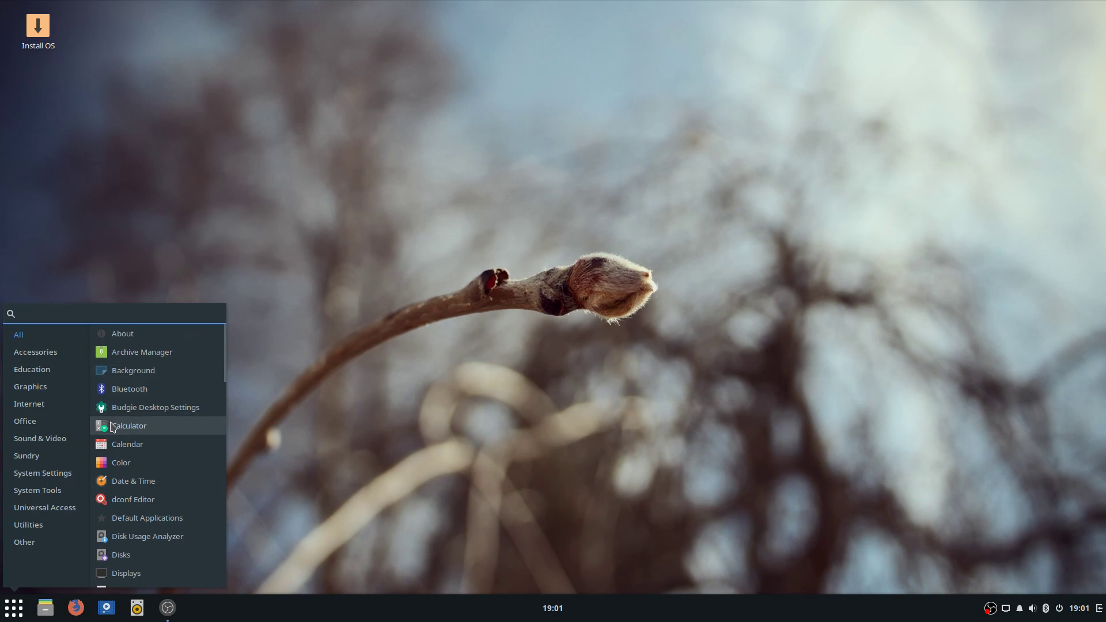
scroll(108, 430, down, 4)
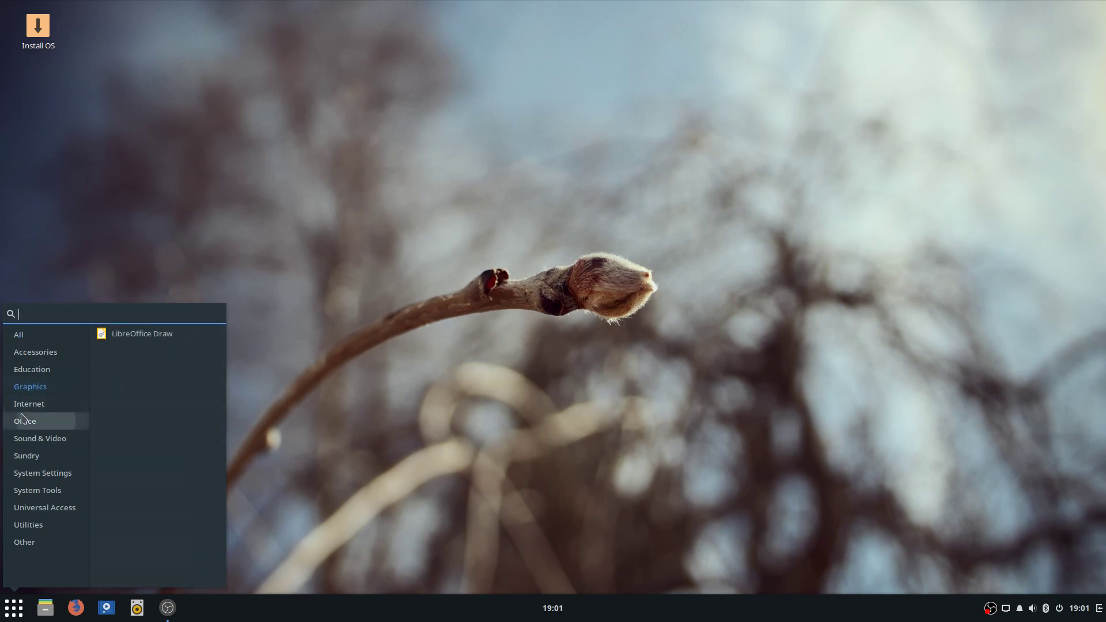
click(544, 375)
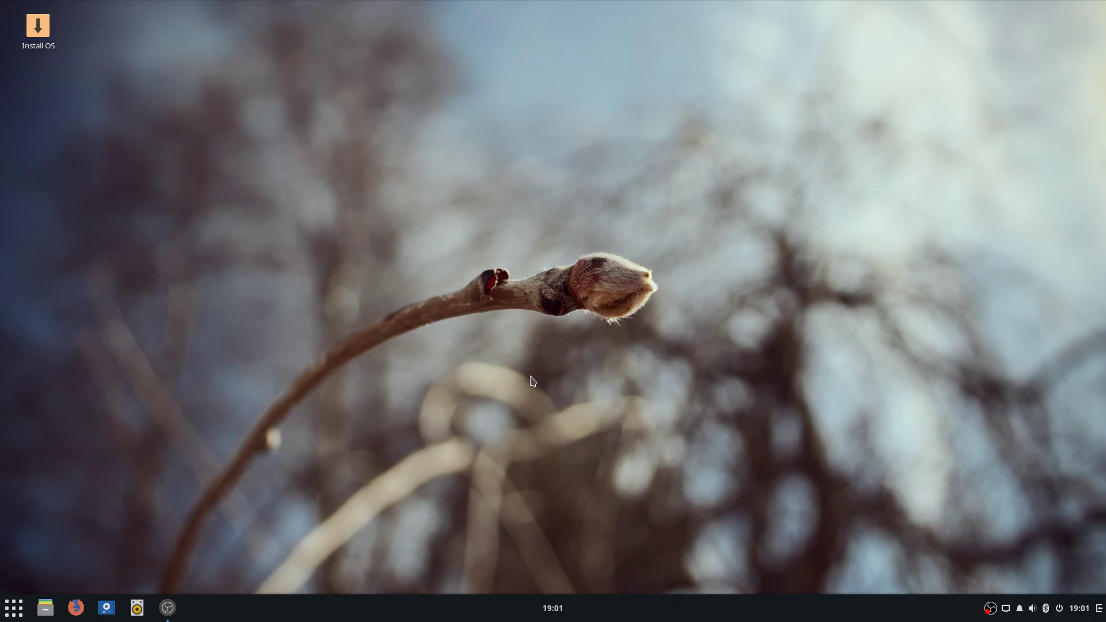